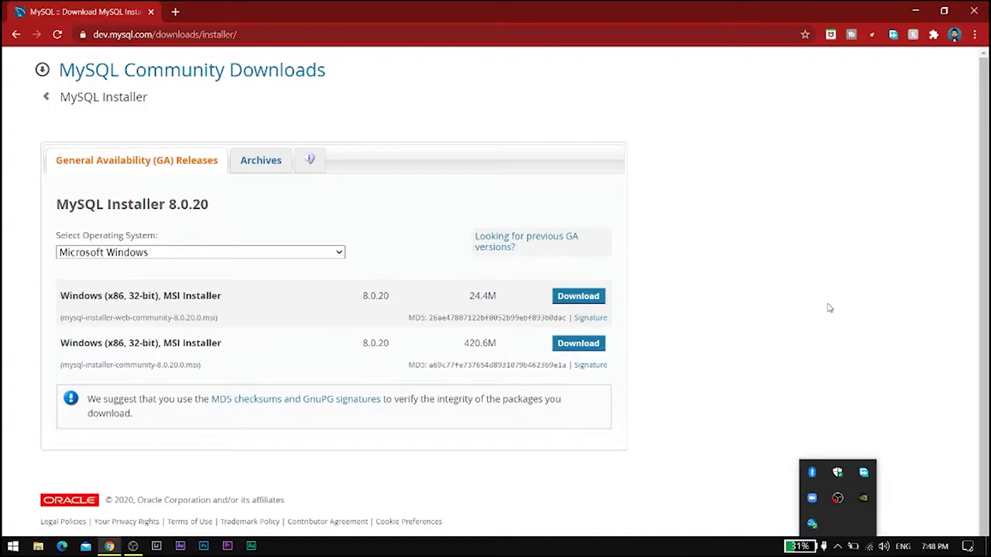
Step: Download the full 420.6M MySQL Installer 8.0.20 package, skipping the account sign-in
{"action": "left_click", "coordinate": [838, 542]}
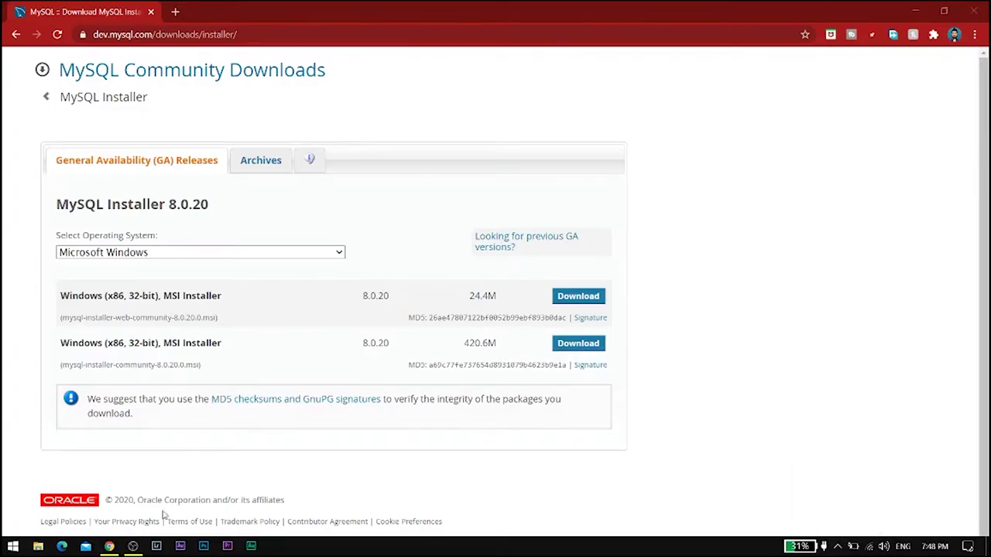
{"action": "left_click", "coordinate": [135, 543]}
{"action": "left_click", "coordinate": [691, 42]}
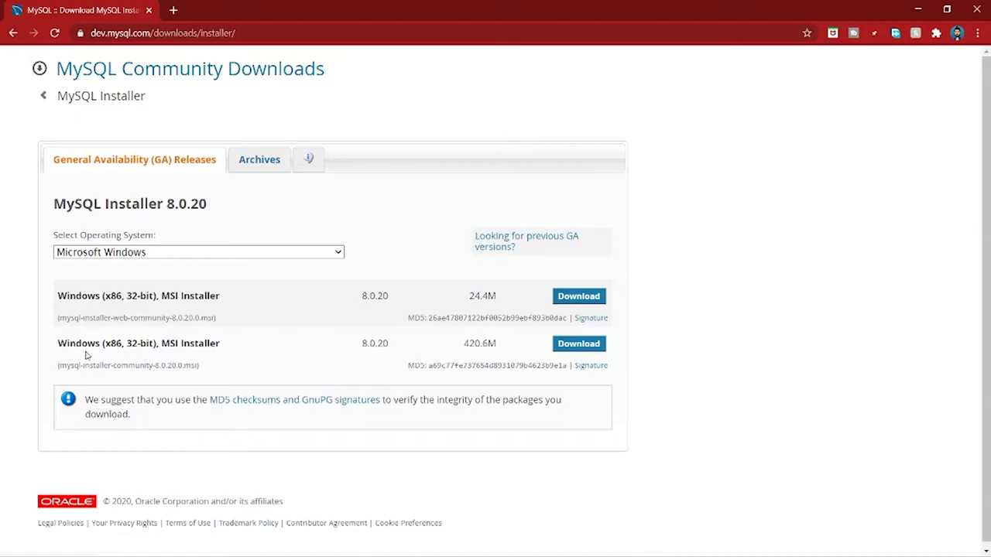
{"action": "left_click_drag", "start_coordinate": [56, 350], "coordinate": [276, 358]}
{"action": "left_click", "coordinate": [284, 355]}
{"action": "left_click", "coordinate": [560, 351]}
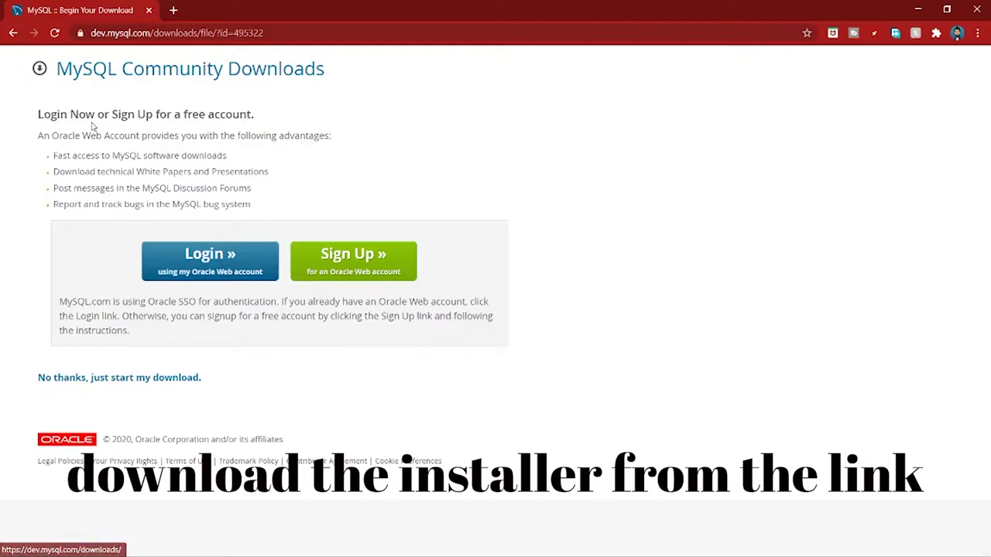
{"action": "left_click", "coordinate": [82, 384]}
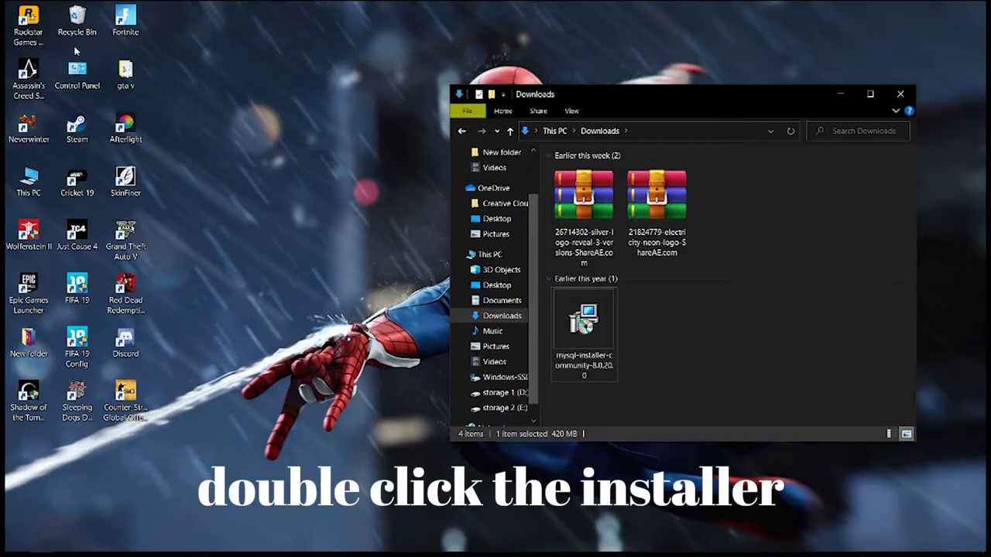
Step: Launch the downloaded mysql-installer-community-8.0.20.0.msi and select the Custom setup type
{"action": "double_click", "coordinate": [584, 317]}
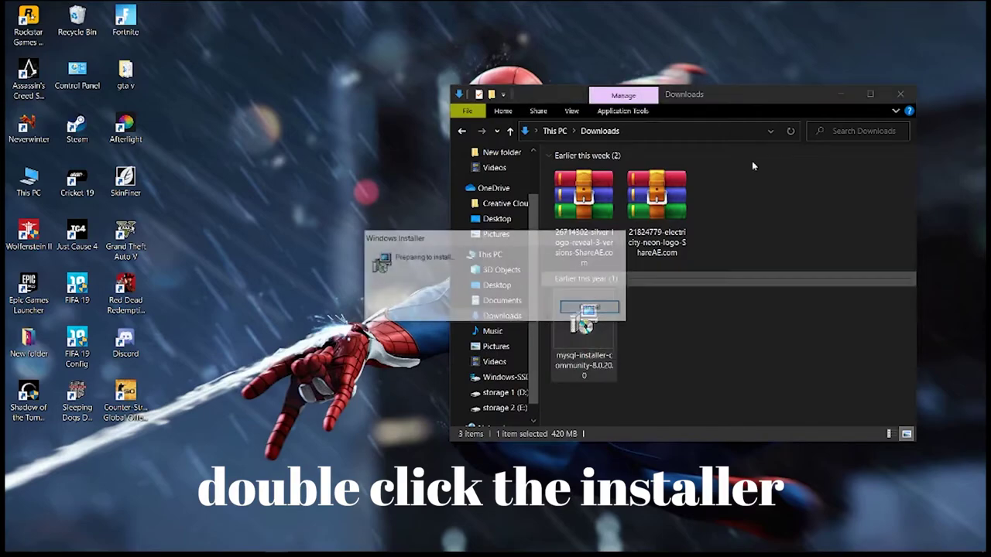
{"action": "left_click", "coordinate": [900, 93]}
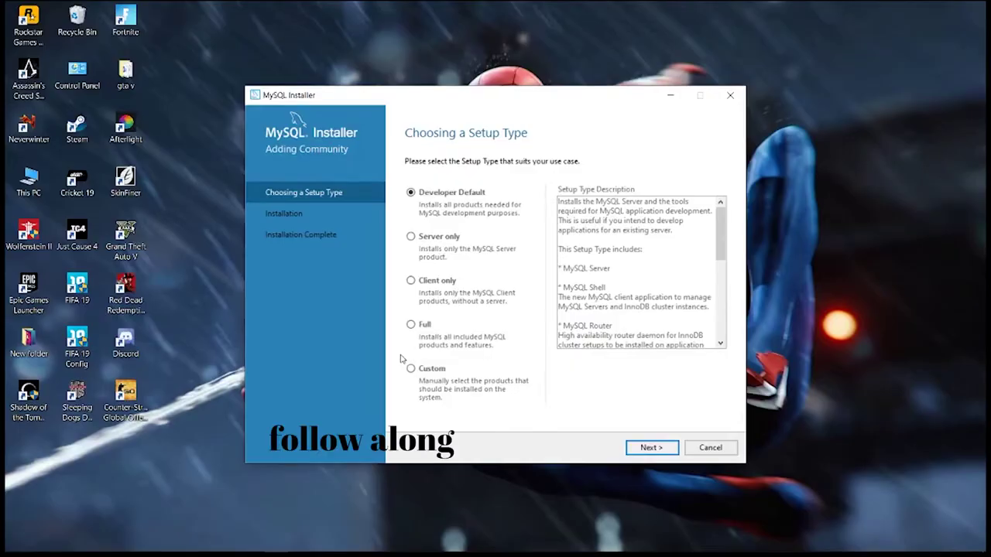
{"action": "left_click", "coordinate": [445, 285]}
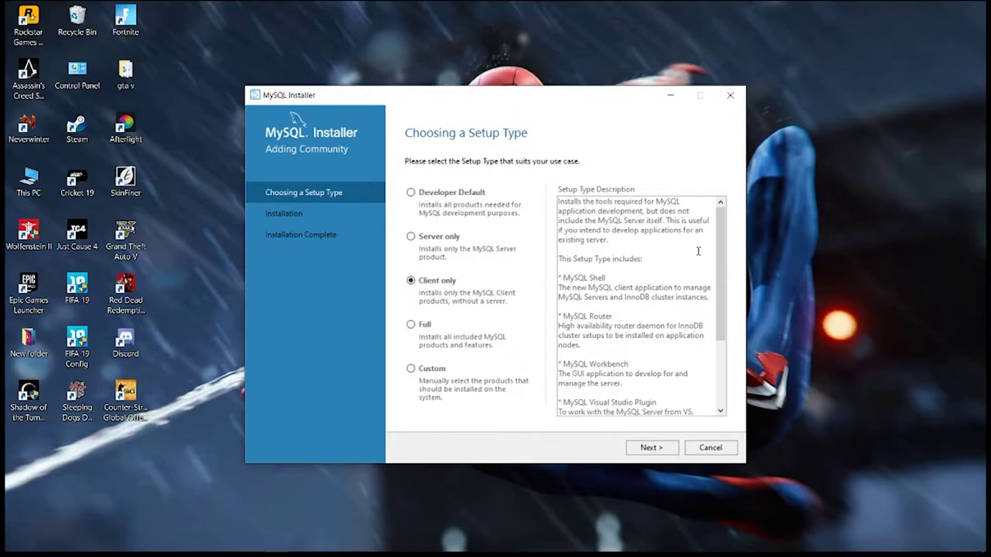
{"action": "scroll", "coordinate": [697, 250], "scroll_direction": "down", "scroll_amount": 4}
{"action": "scroll", "coordinate": [697, 253], "scroll_direction": "up", "scroll_amount": 1}
{"action": "scroll", "coordinate": [697, 252], "scroll_direction": "up", "scroll_amount": 2}
{"action": "left_click", "coordinate": [445, 373]}
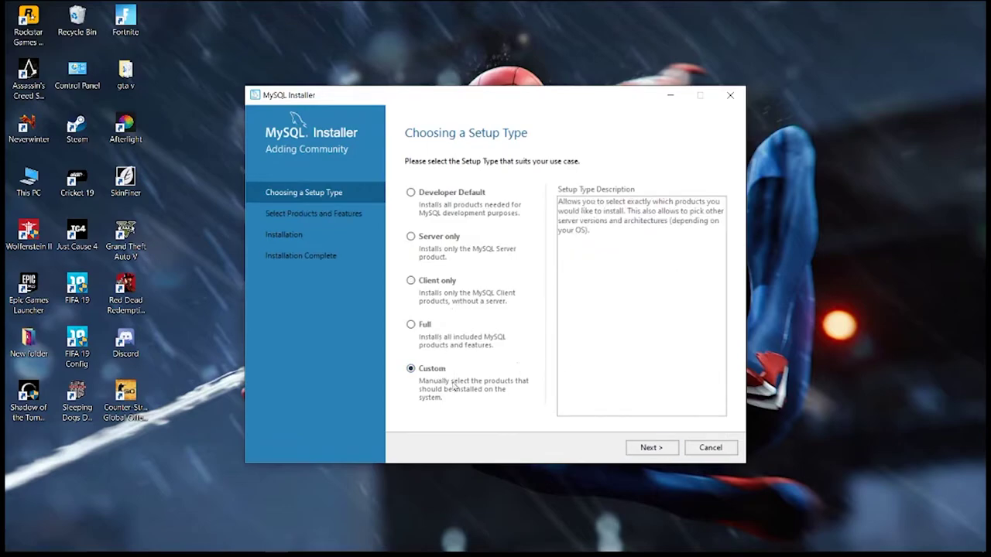
Step: Filter the available products to the MySQL Servers category with Current Bundle maturity
{"action": "left_click", "coordinate": [661, 451]}
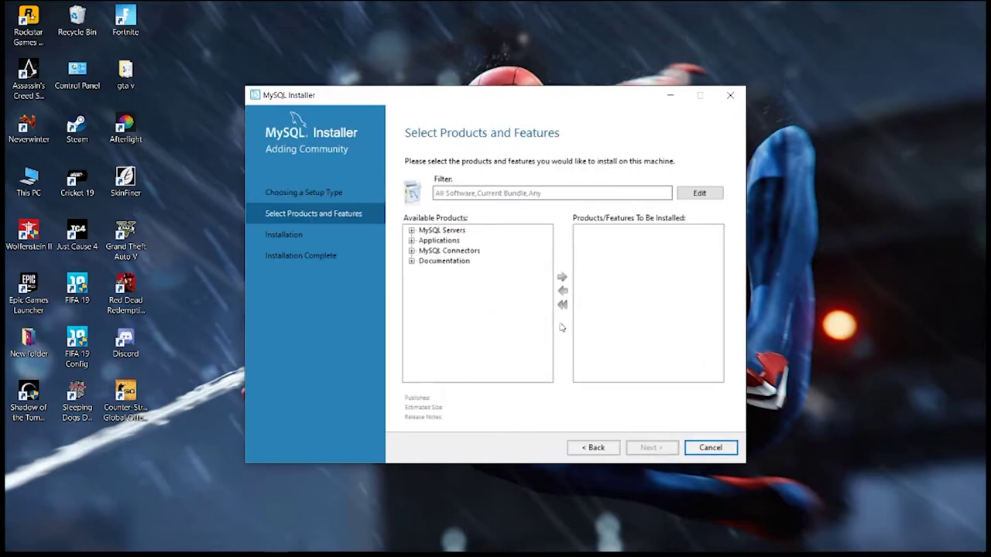
{"action": "left_click", "coordinate": [717, 195]}
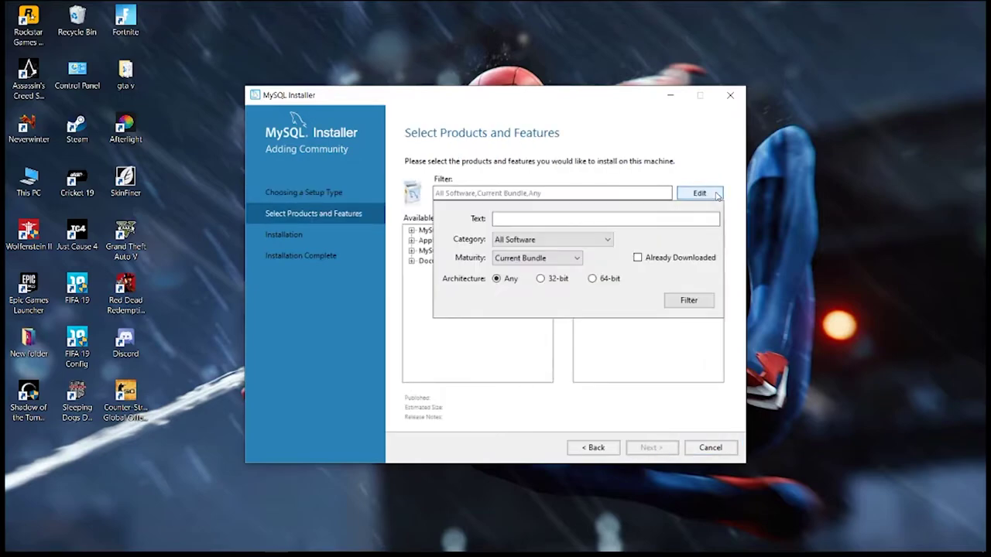
{"action": "left_click", "coordinate": [567, 259]}
{"action": "left_click", "coordinate": [571, 246]}
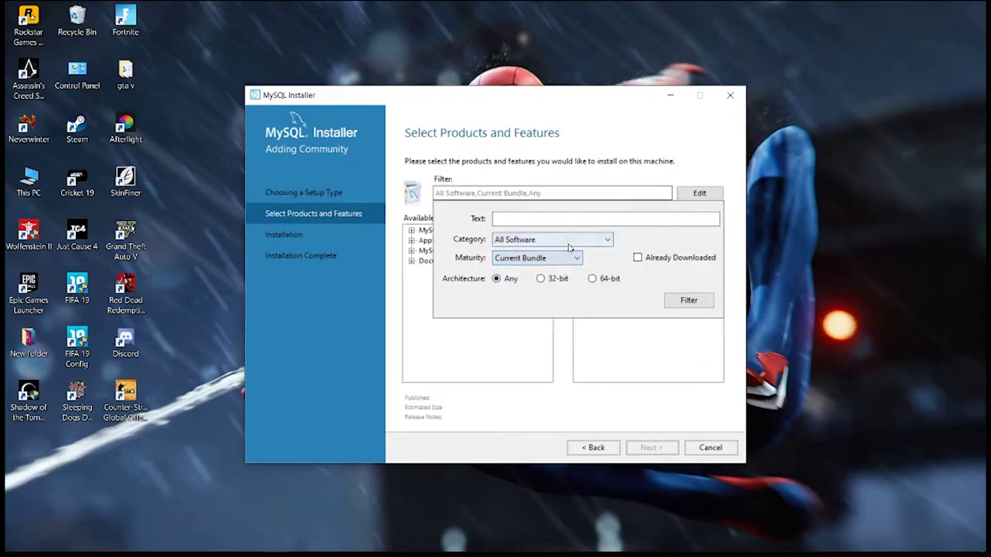
{"action": "left_click", "coordinate": [571, 246]}
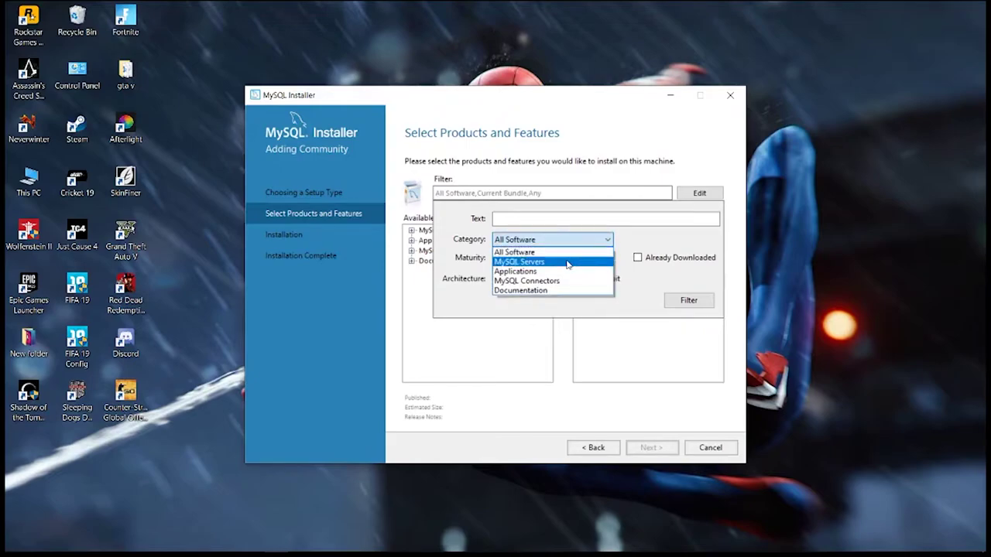
{"action": "left_click", "coordinate": [544, 263]}
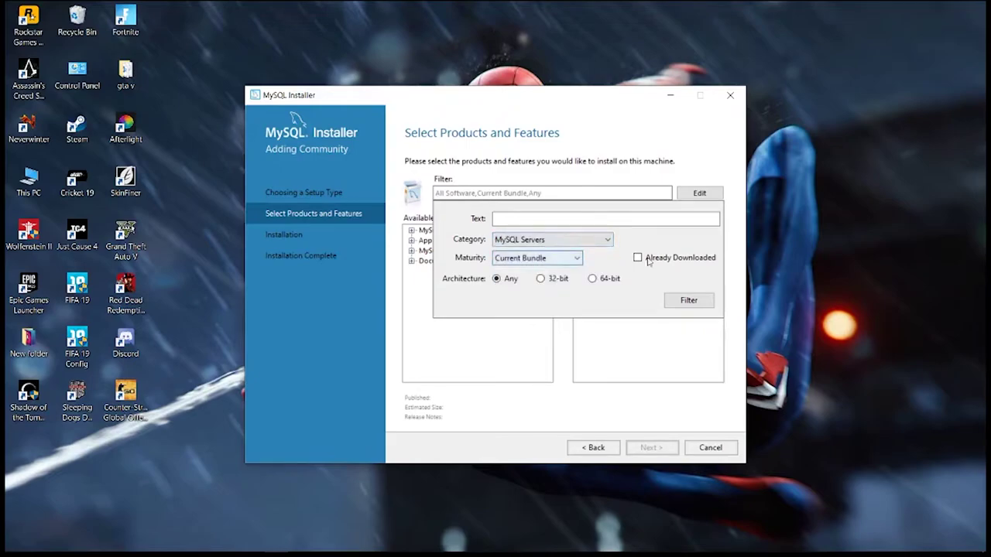
{"action": "left_click", "coordinate": [691, 299]}
Step: Add MySQL Server 8.0.20 - X64 from the expanded tree to the install list and continue
{"action": "left_click", "coordinate": [436, 231]}
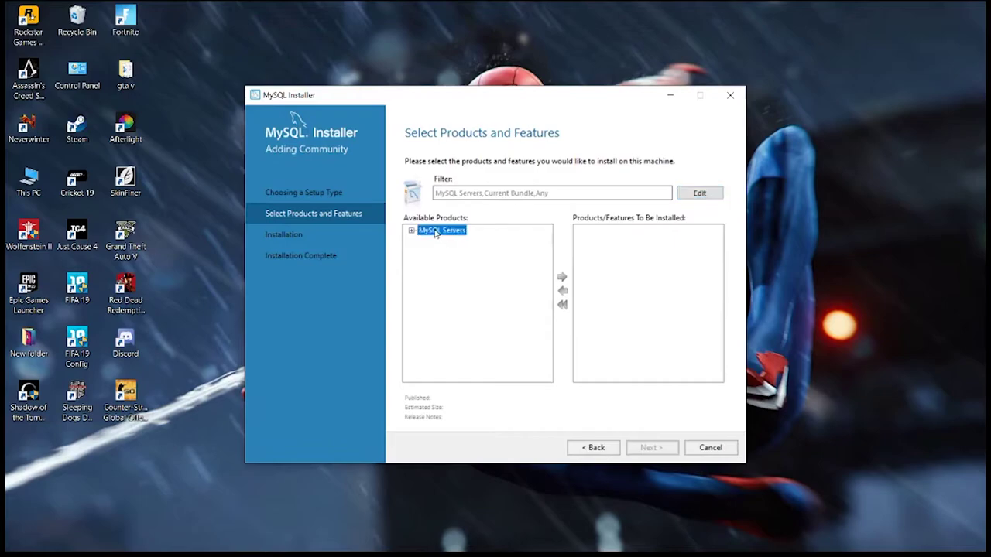
{"action": "left_click", "coordinate": [411, 231]}
{"action": "left_click", "coordinate": [424, 241]}
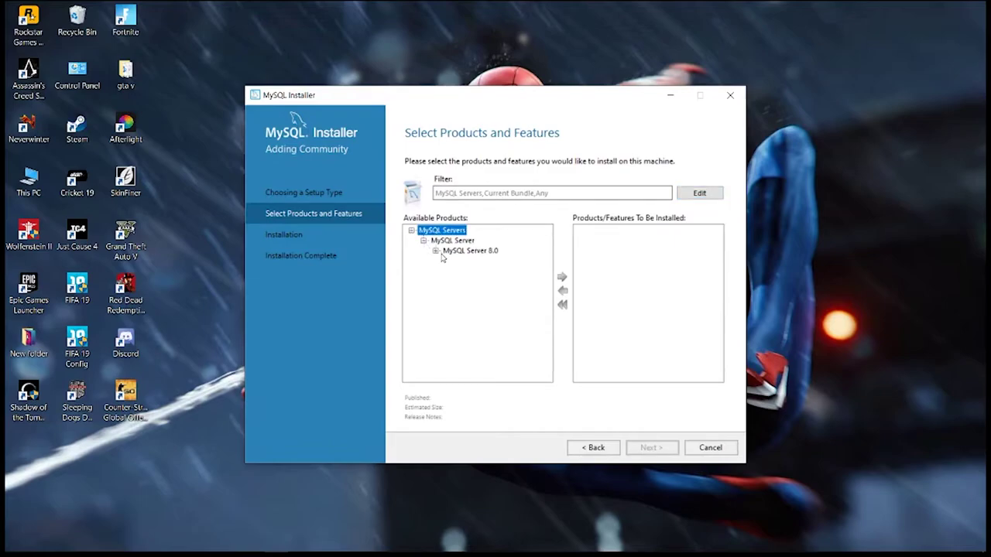
{"action": "left_click", "coordinate": [436, 251]}
{"action": "left_click", "coordinate": [470, 263]}
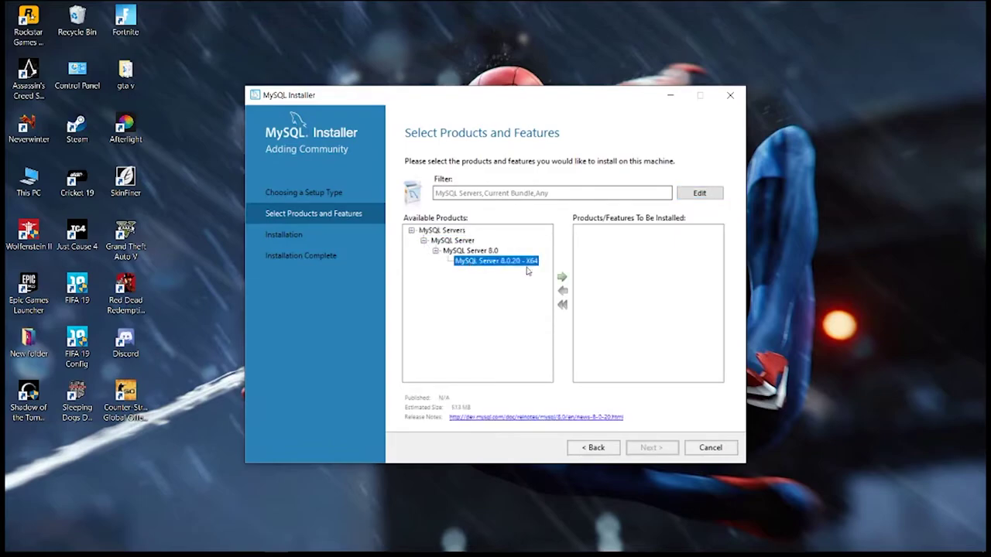
{"action": "left_click", "coordinate": [563, 278]}
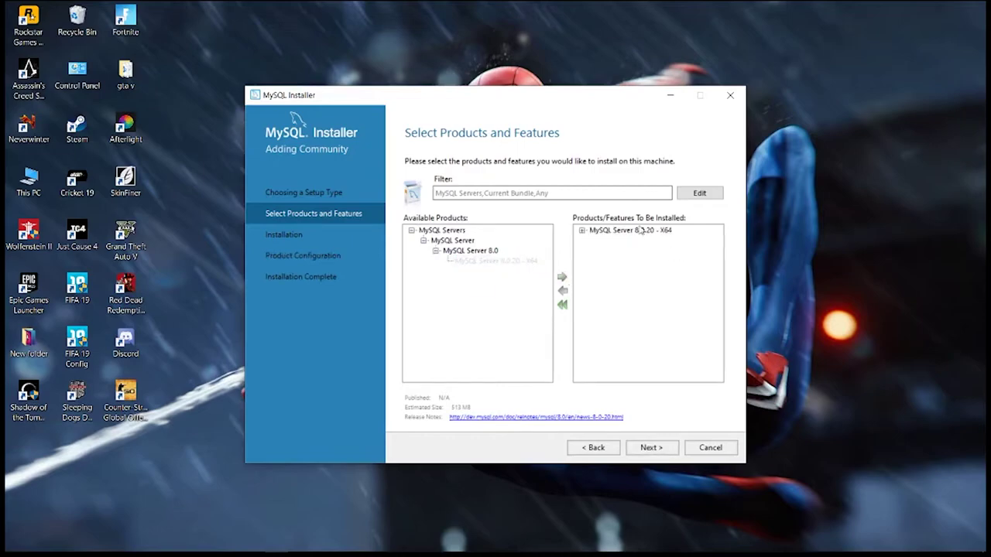
{"action": "left_click", "coordinate": [652, 447]}
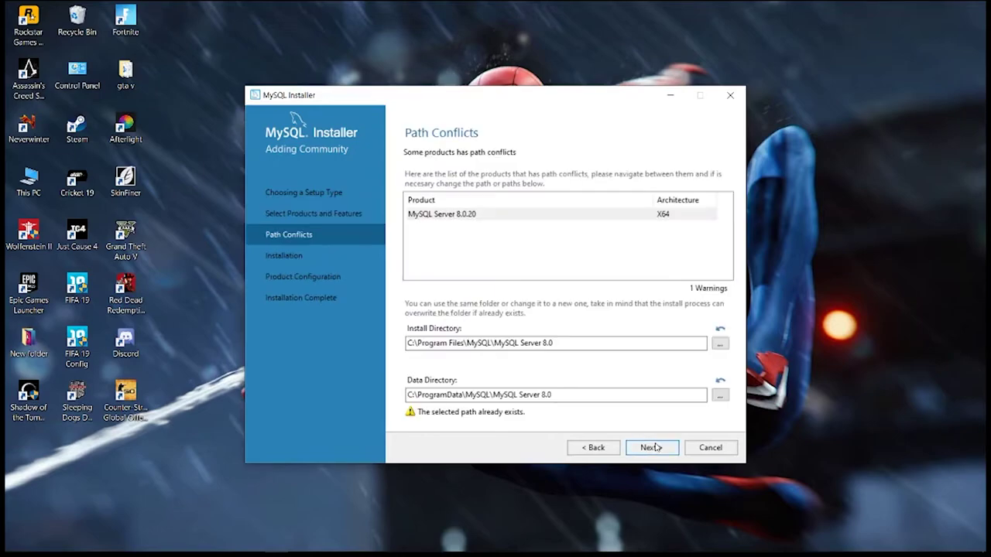
Step: Browse for the data directory and create a new folder inside ProgramData\MySQL
{"action": "left_click", "coordinate": [636, 396]}
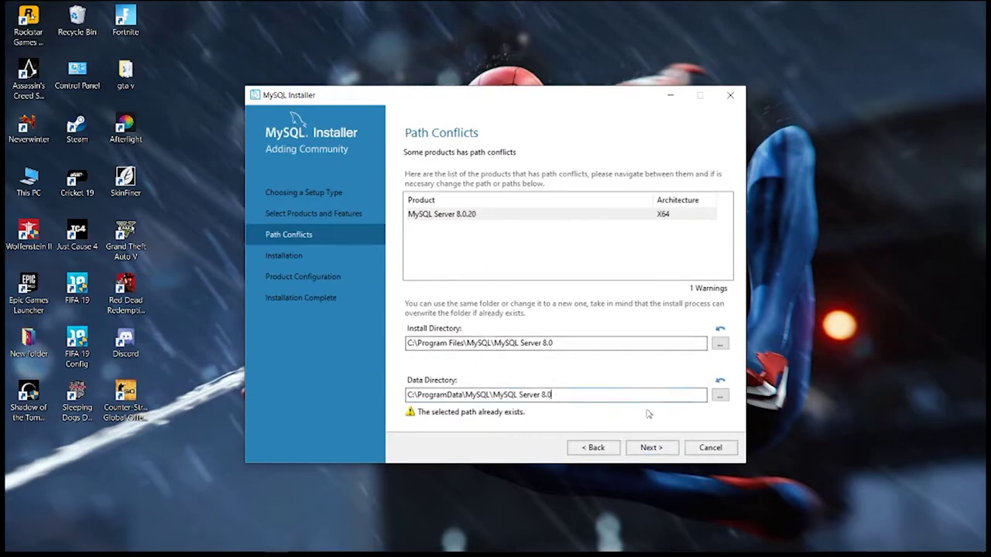
{"action": "left_click", "coordinate": [719, 396]}
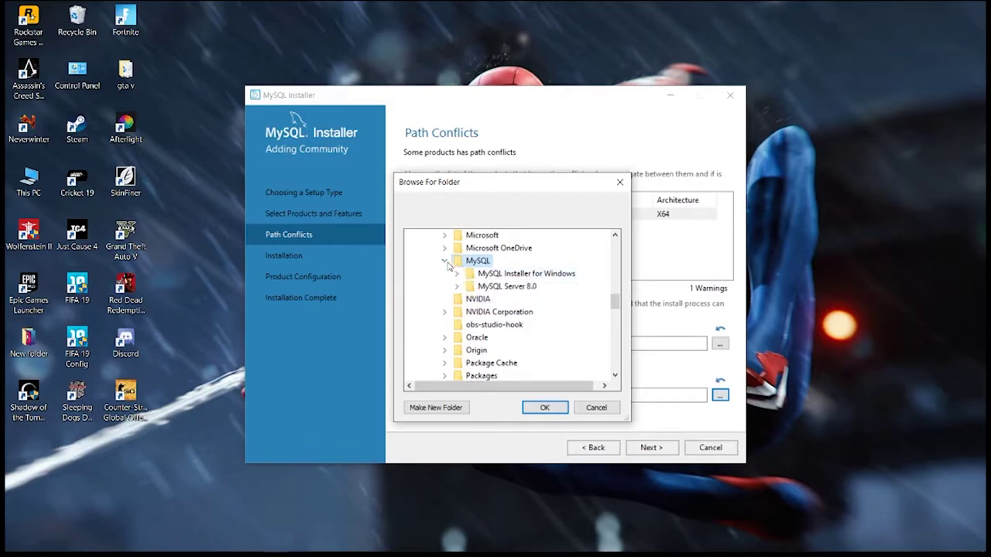
{"action": "right_click", "coordinate": [538, 262]}
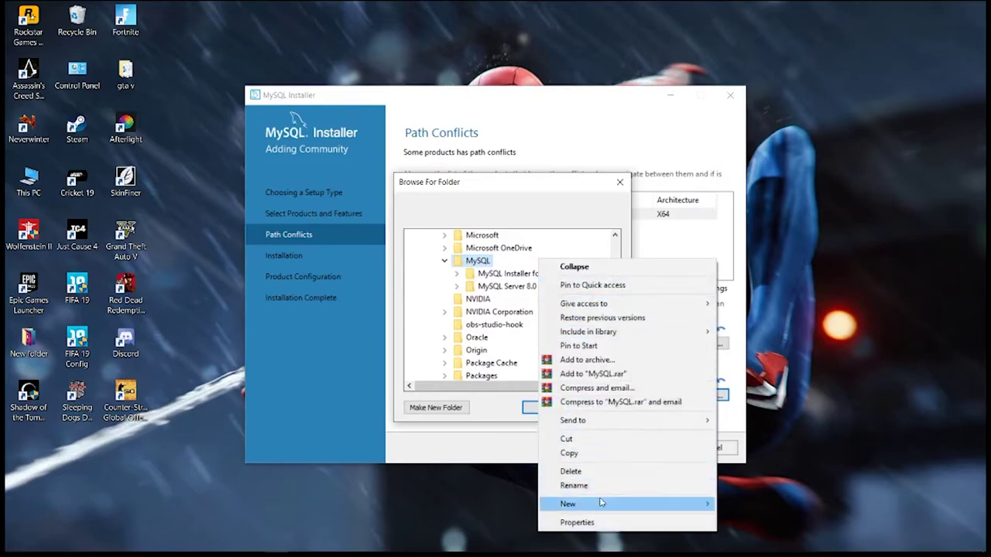
{"action": "left_click", "coordinate": [733, 519]}
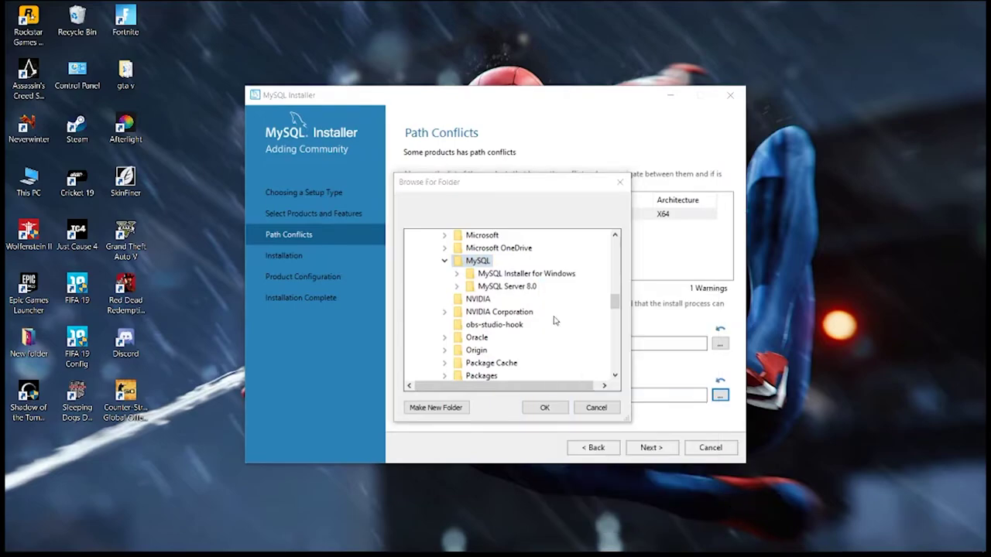
{"action": "right_click", "coordinate": [537, 263]}
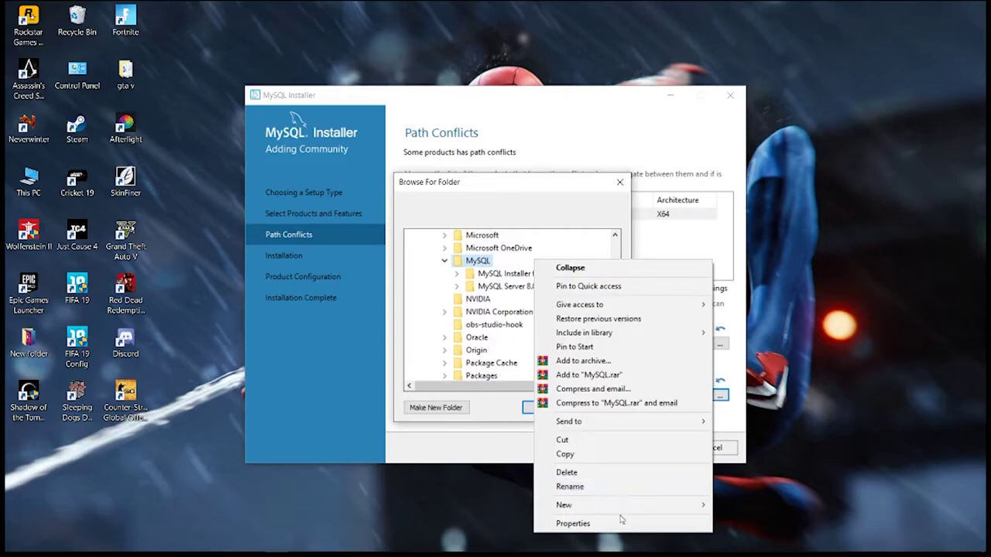
{"action": "mouse_move", "coordinate": [625, 506]}
{"action": "left_click", "coordinate": [731, 506]}
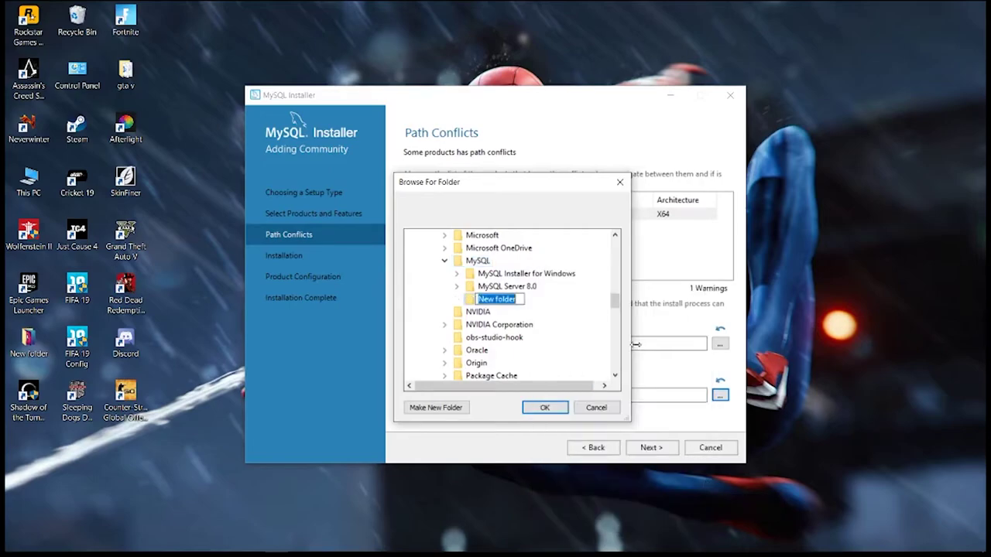
Step: Name the folder 'mysql server 8.0.20', use it as the data directory, and continue
{"action": "type", "text": "my"}
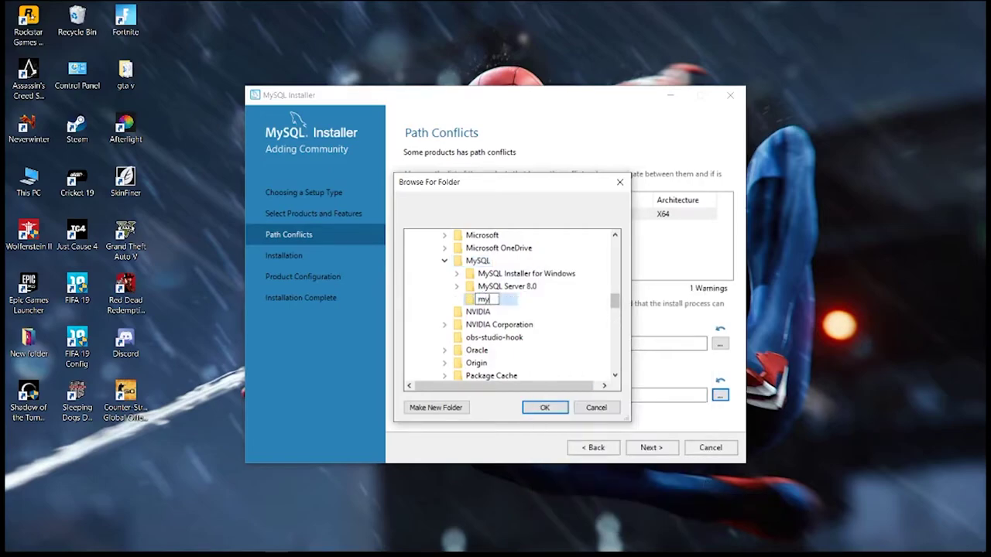
{"action": "type", "text": "sql server 8.2"}
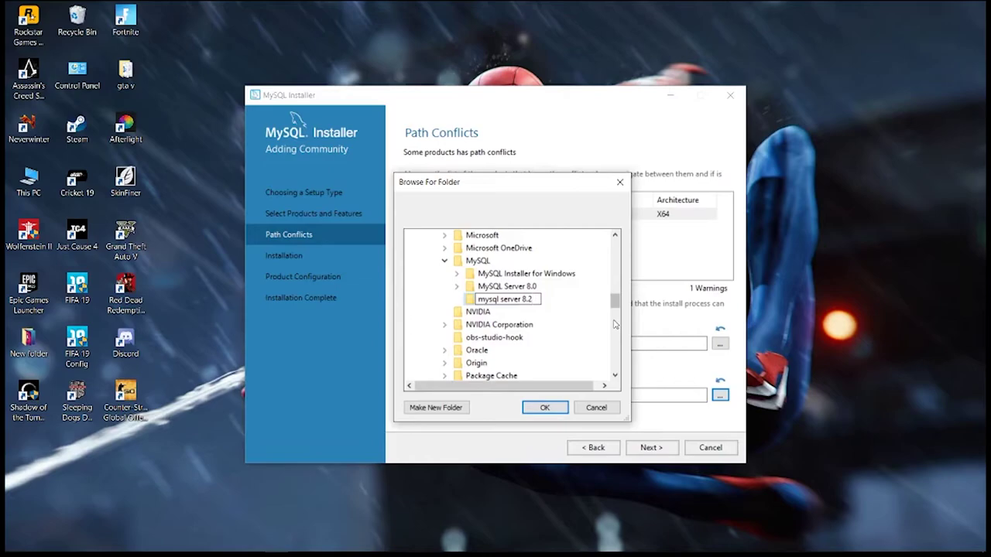
{"action": "key", "text": "BackSpace"}
{"action": "key", "text": "BackSpace"}
{"action": "type", "text": "0.20"}
{"action": "key", "text": "Return"}
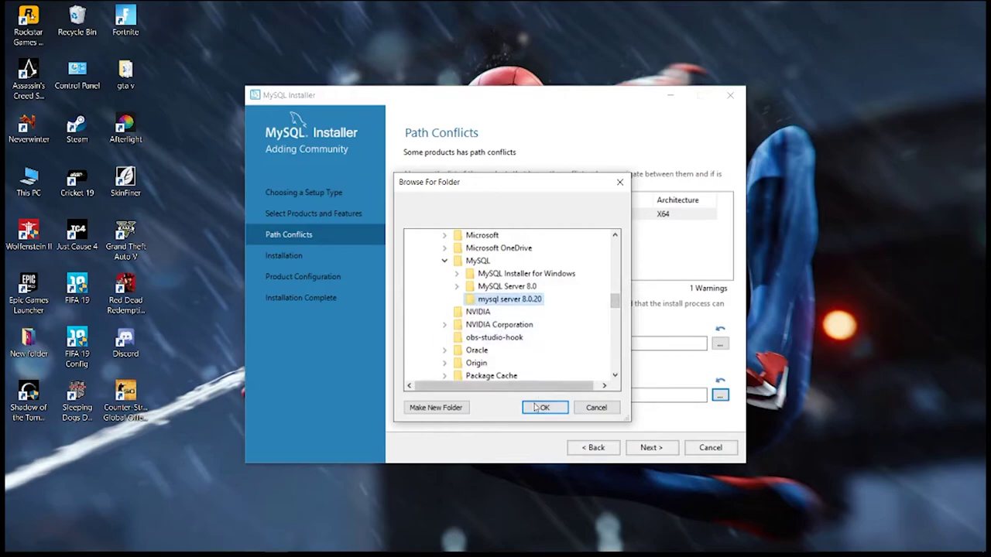
{"action": "left_click", "coordinate": [537, 408]}
{"action": "left_click", "coordinate": [644, 449]}
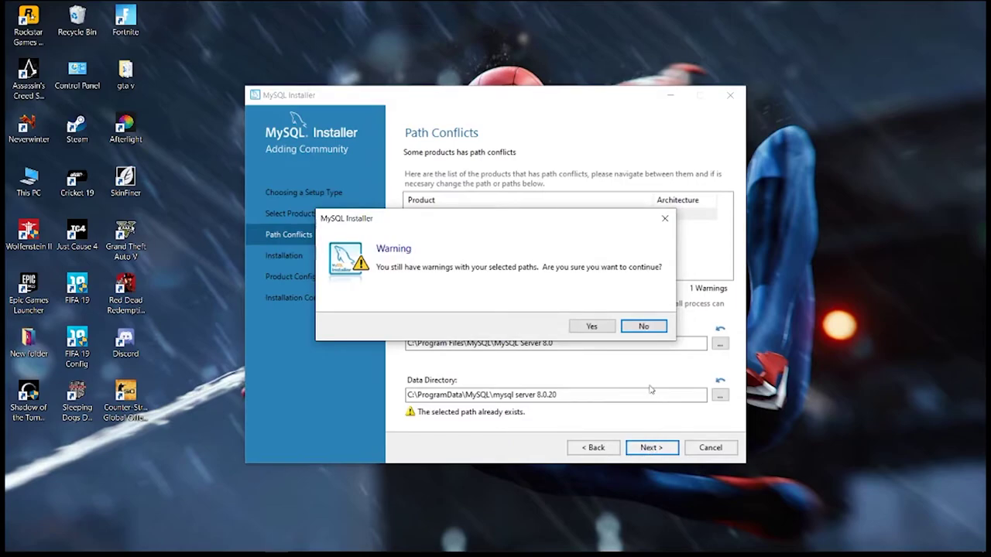
Step: Accept the path warning, install MySQL Server 8.0.20, and keep the Standalone server option
{"action": "left_click", "coordinate": [603, 330]}
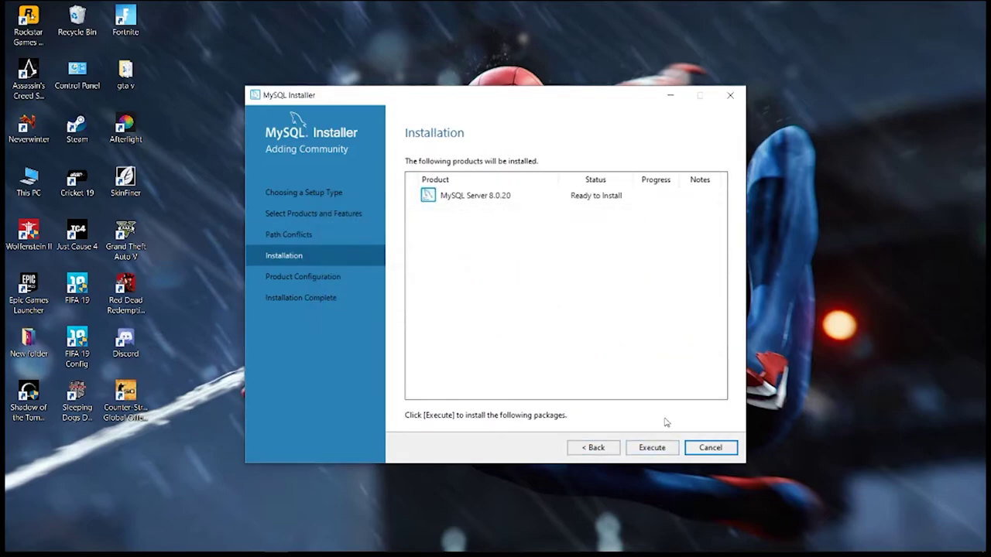
{"action": "left_click", "coordinate": [662, 452]}
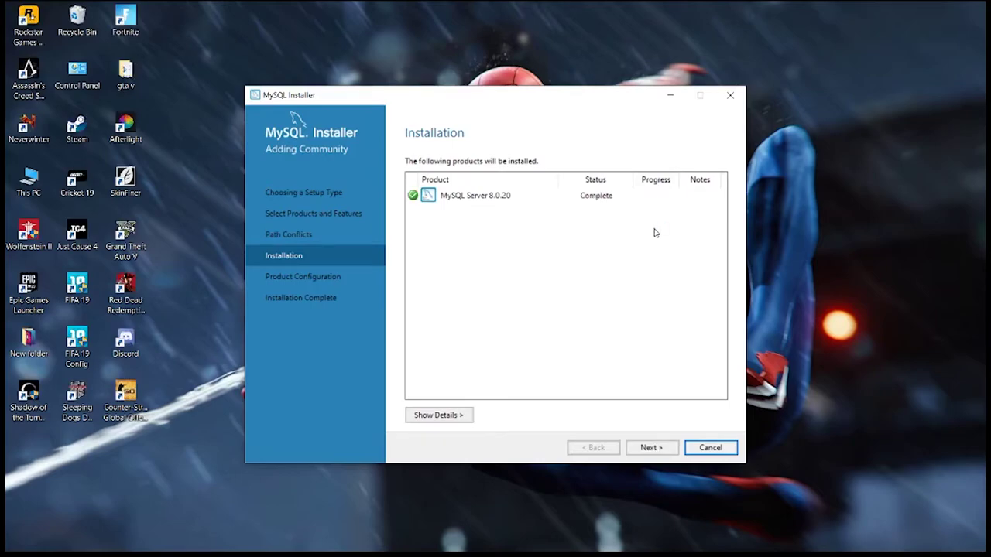
{"action": "left_click", "coordinate": [651, 448]}
{"action": "left_click", "coordinate": [653, 447]}
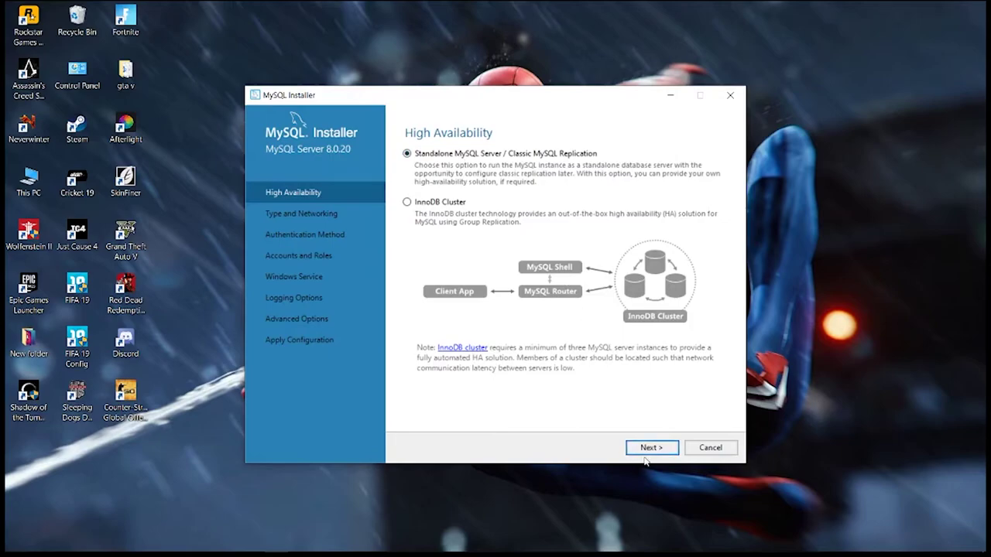
{"action": "left_click", "coordinate": [644, 450]}
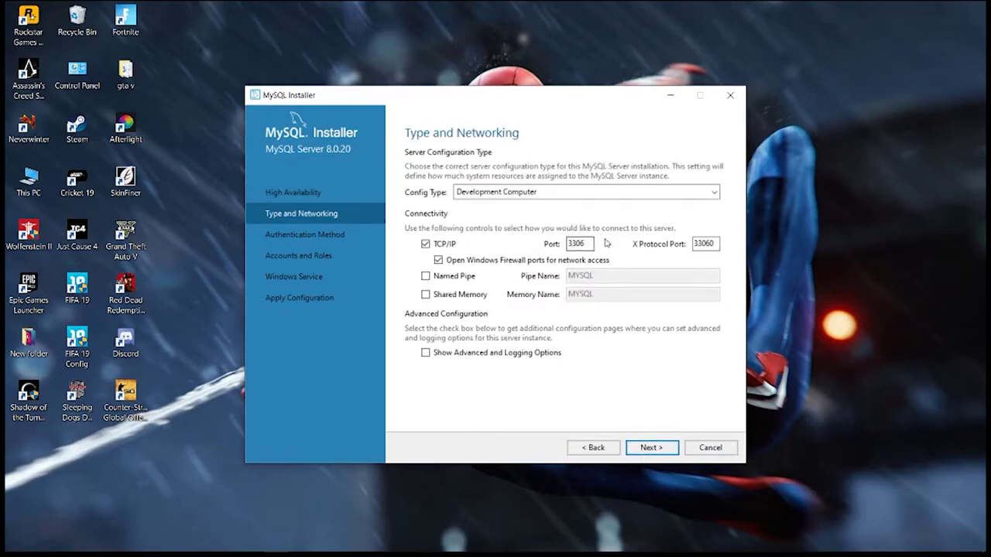
Step: Keep Development Computer on port 3306 and choose the Legacy Authentication Method
{"action": "left_click", "coordinate": [652, 446]}
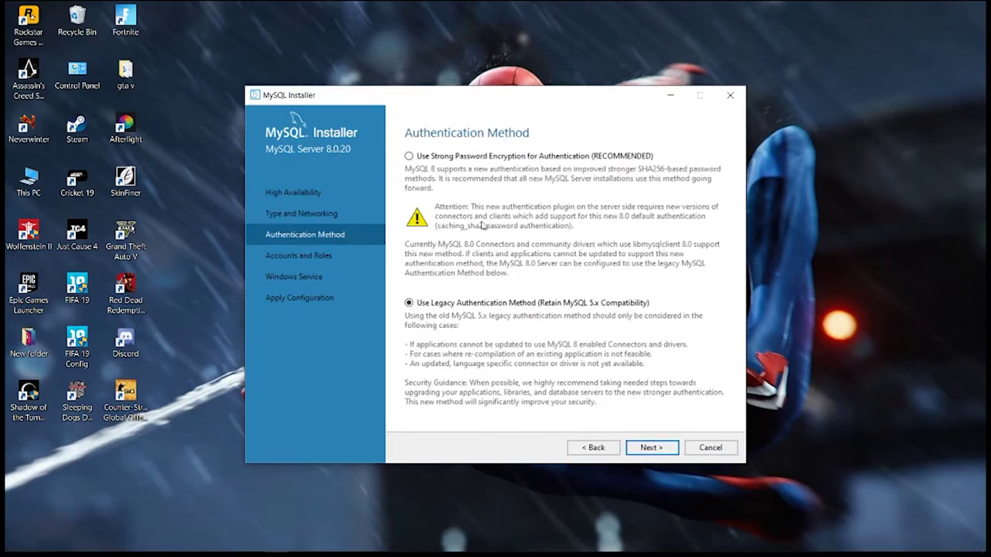
{"action": "left_click", "coordinate": [638, 446]}
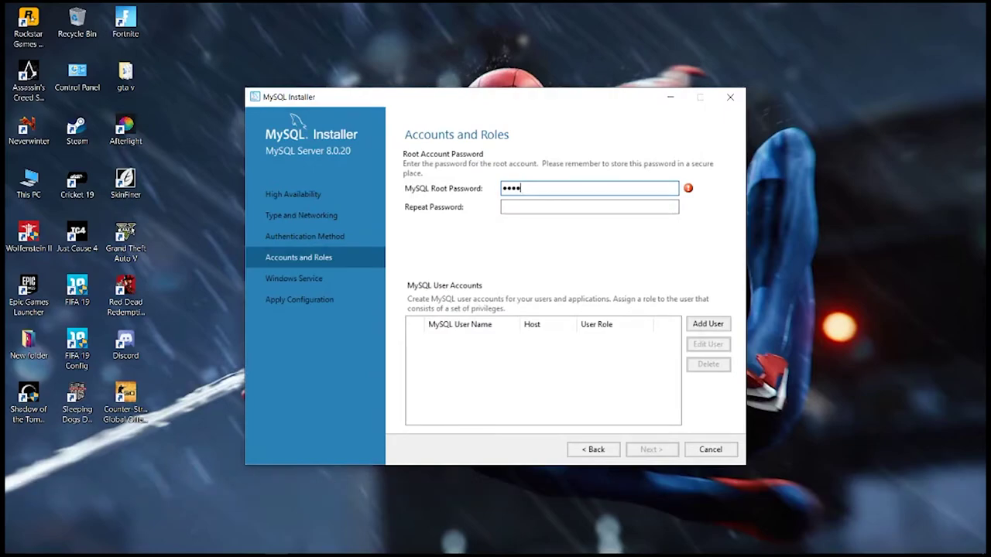
Step: Enter the MySQL root password in both password fields
{"action": "left_click", "coordinate": [516, 189]}
{"action": "type", "text": "P"}
{"action": "left_click", "coordinate": [531, 206]}
{"action": "type", "text": "P"}
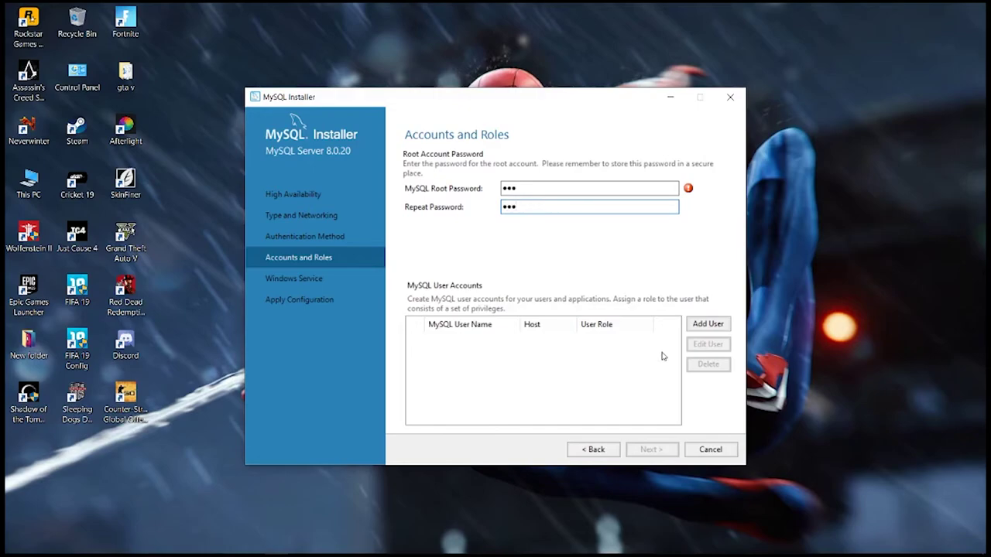
Step: Add a DB Admin user for host % with the user's name and password entered twice
{"action": "left_click", "coordinate": [697, 322]}
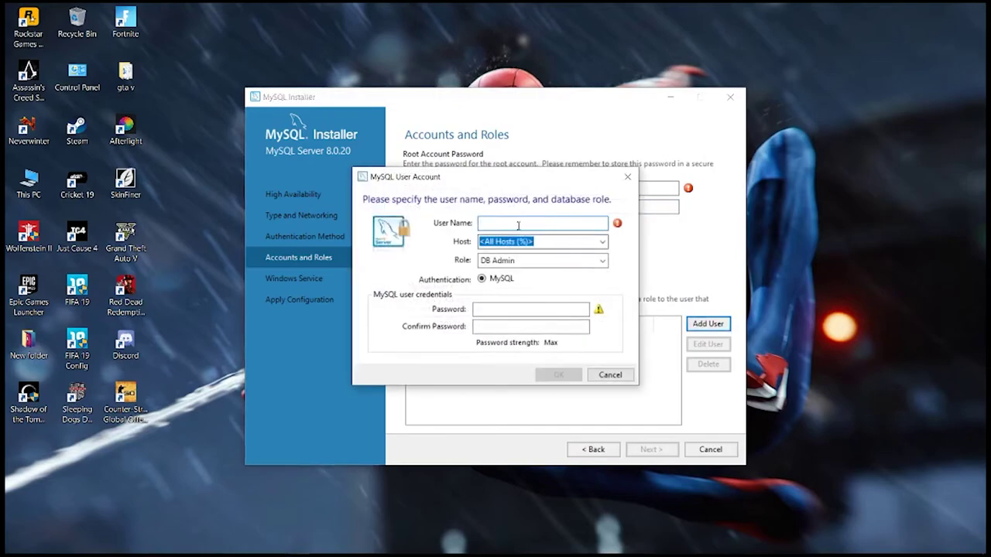
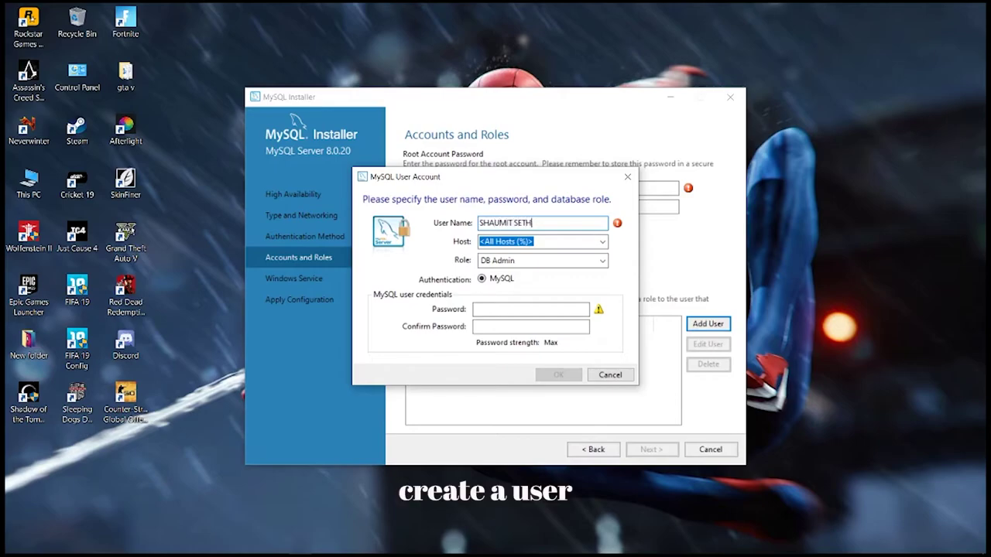
{"action": "left_click", "coordinate": [521, 308]}
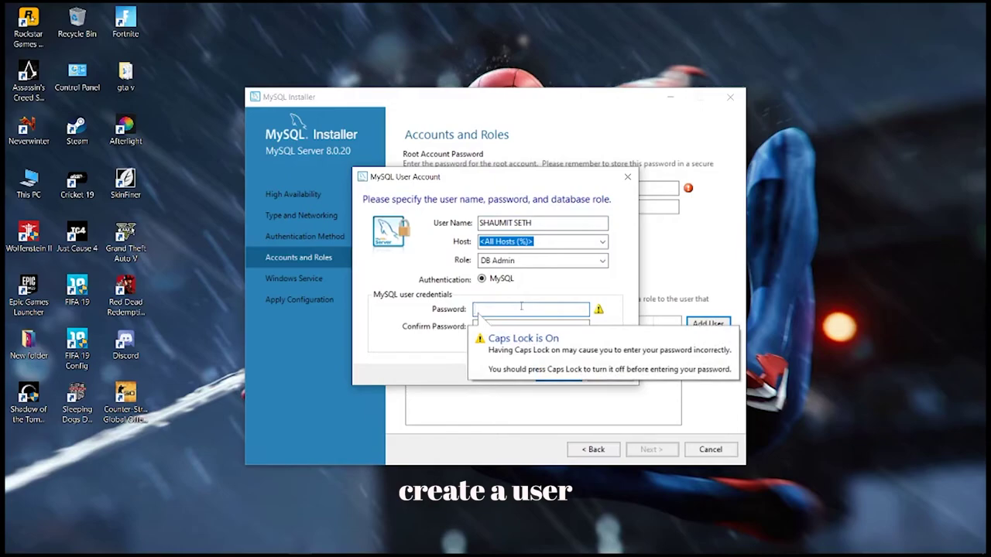
{"action": "type", "text": "S"}
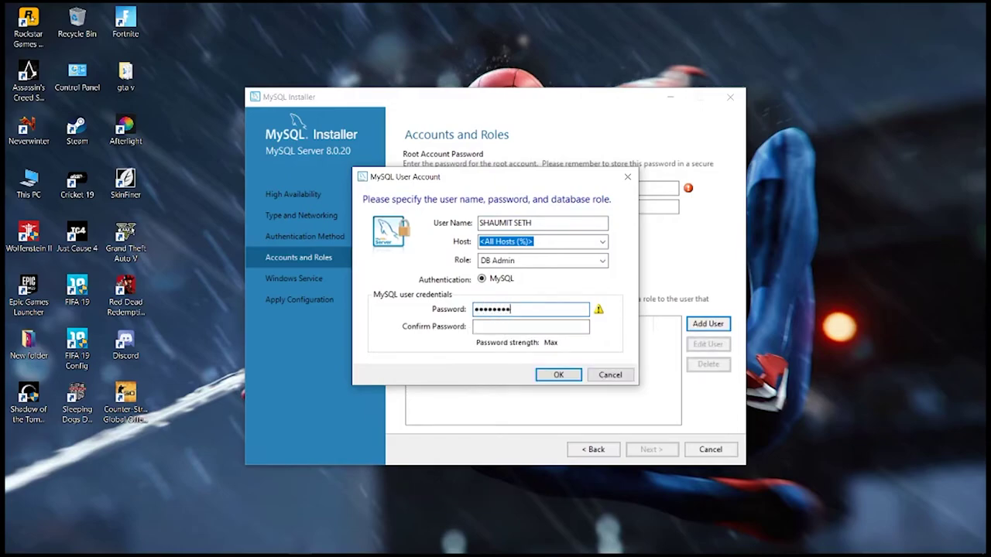
{"action": "left_click", "coordinate": [504, 327]}
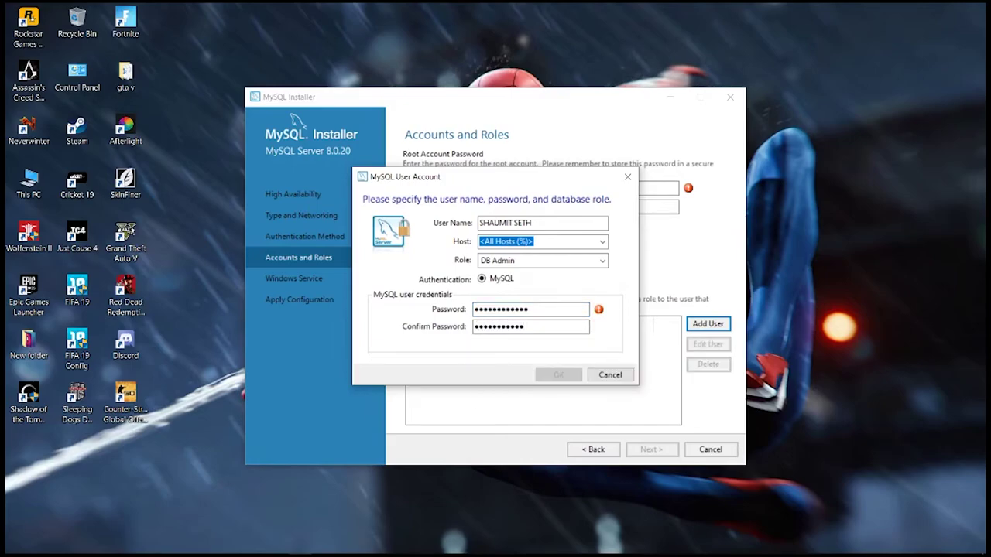
{"action": "key", "text": "BackSpace"}
{"action": "key", "text": "BackSpace"}
{"action": "key", "text": "BackSpace"}
{"action": "key", "text": "BackSpace"}
{"action": "key", "text": "BackSpace"}
{"action": "key", "text": "BackSpace"}
{"action": "key", "text": "BackSpace"}
{"action": "key", "text": "BackSpace"}
{"action": "key", "text": "BackSpace"}
{"action": "key", "text": "Caps_Lock"}
{"action": "left_click", "coordinate": [558, 375]}
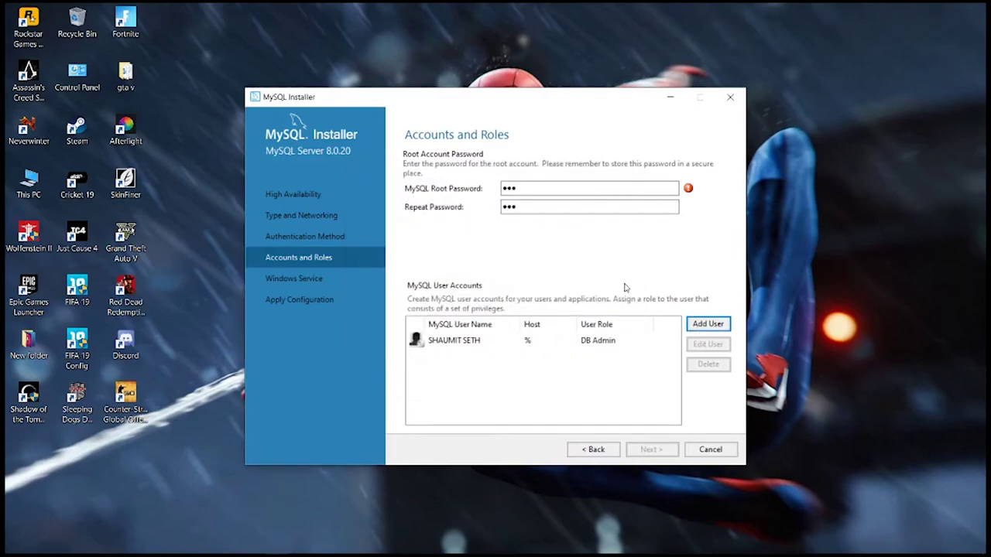
Step: Re-enter a five-character root password in both fields and advance to Windows Service
{"action": "mouse_move", "coordinate": [688, 190]}
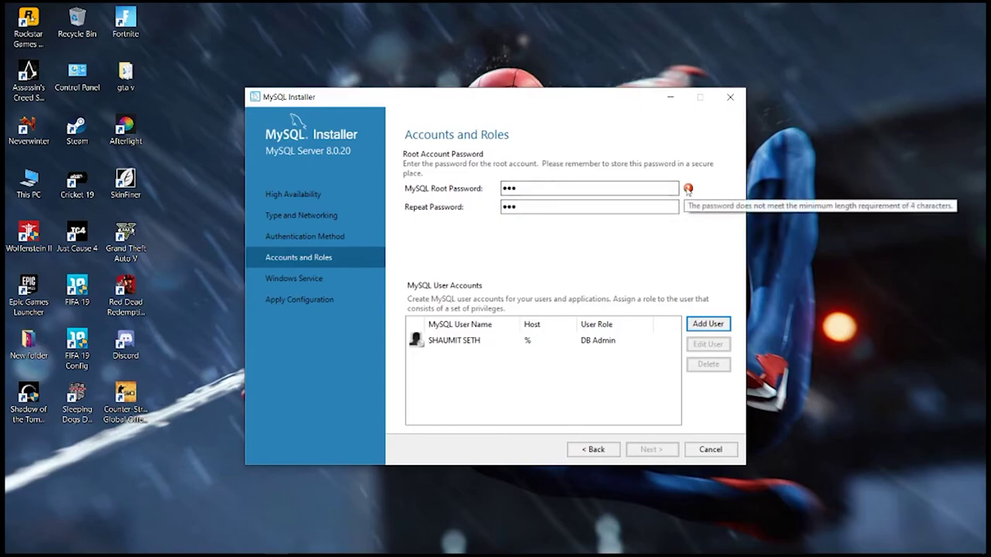
{"action": "left_click", "coordinate": [586, 189]}
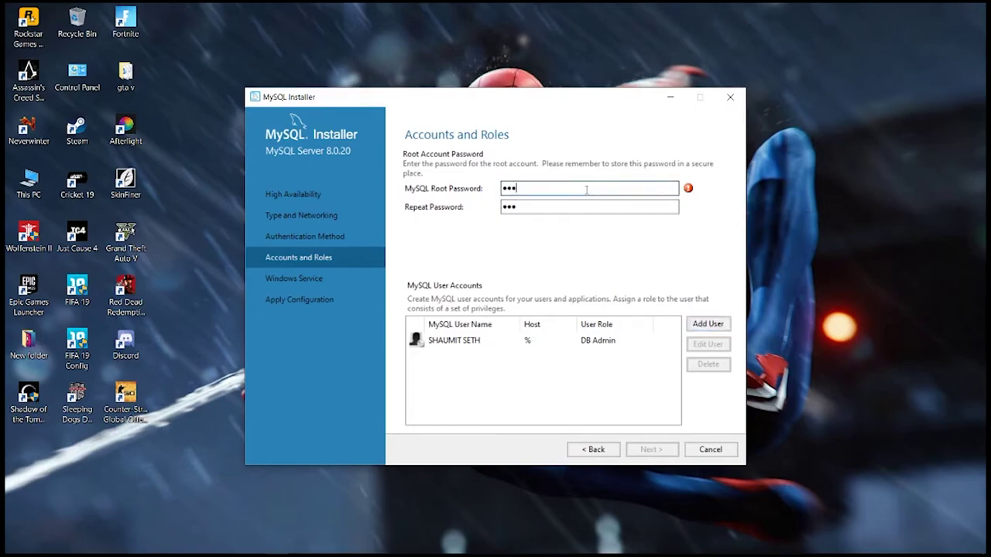
{"action": "key", "text": "BackSpace"}
{"action": "key", "text": "BackSpace"}
{"action": "key", "text": "BackSpace"}
{"action": "key", "text": "Caps_Lock"}
{"action": "key", "text": "Caps_Lock"}
{"action": "double_click", "coordinate": [507, 207]}
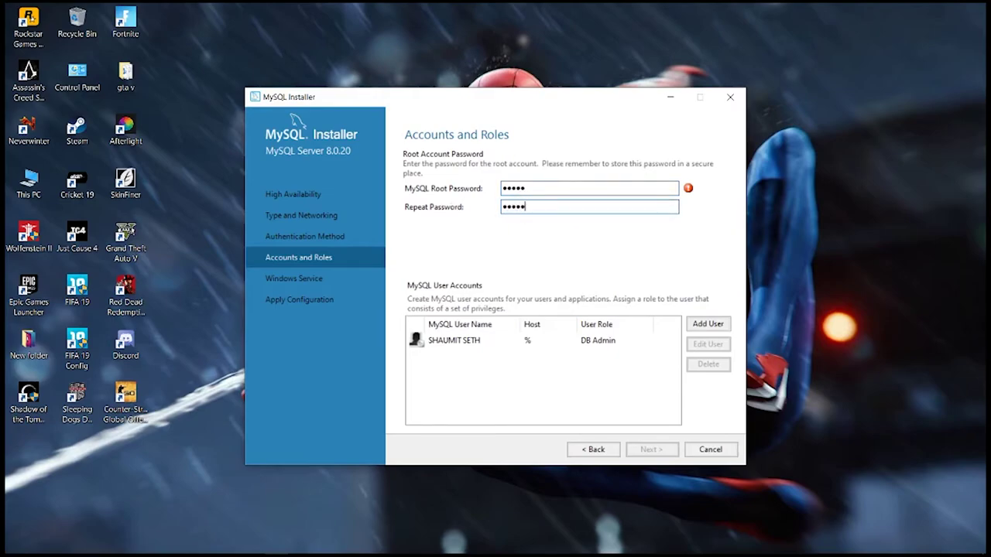
{"action": "left_click", "coordinate": [651, 450]}
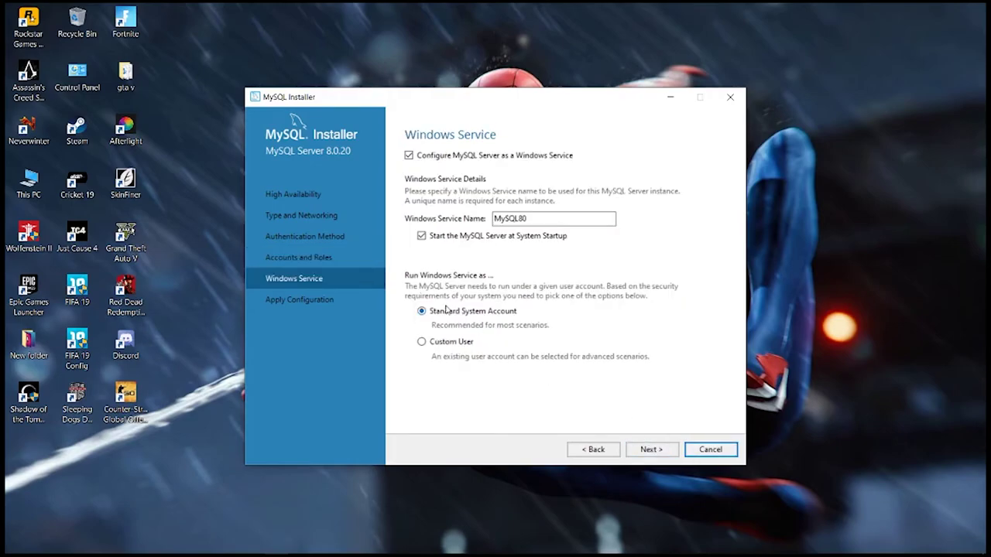
Step: Keep the MySQL80 service, execute the configuration, copy the log, and finish the installer
{"action": "left_click", "coordinate": [651, 445]}
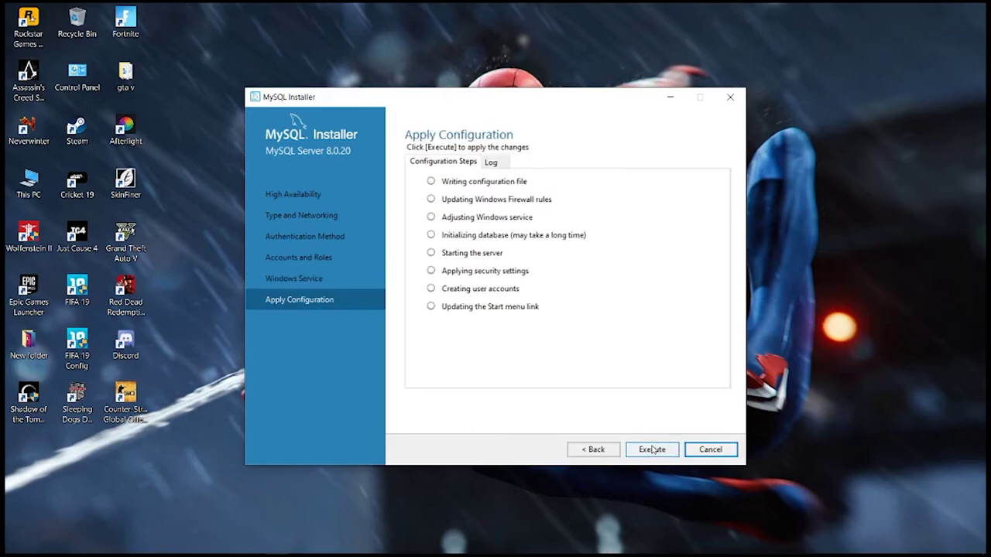
{"action": "left_click", "coordinate": [662, 453]}
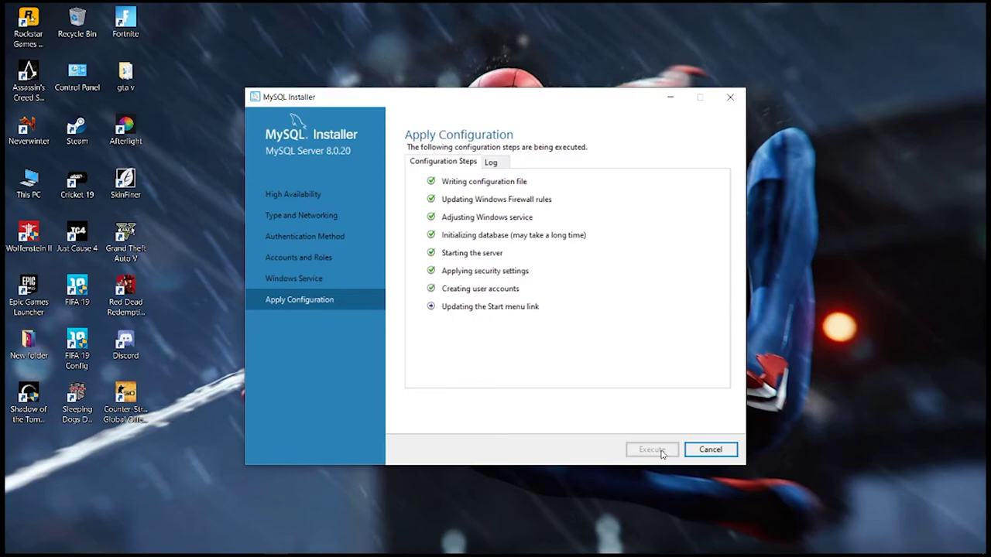
{"action": "left_click", "coordinate": [711, 449]}
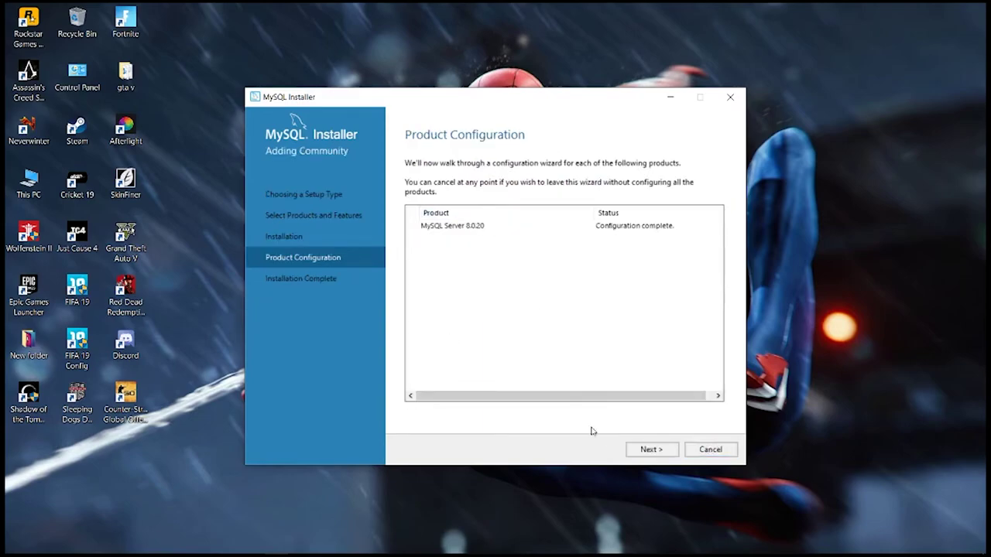
{"action": "left_click", "coordinate": [651, 452]}
{"action": "left_click", "coordinate": [468, 201]}
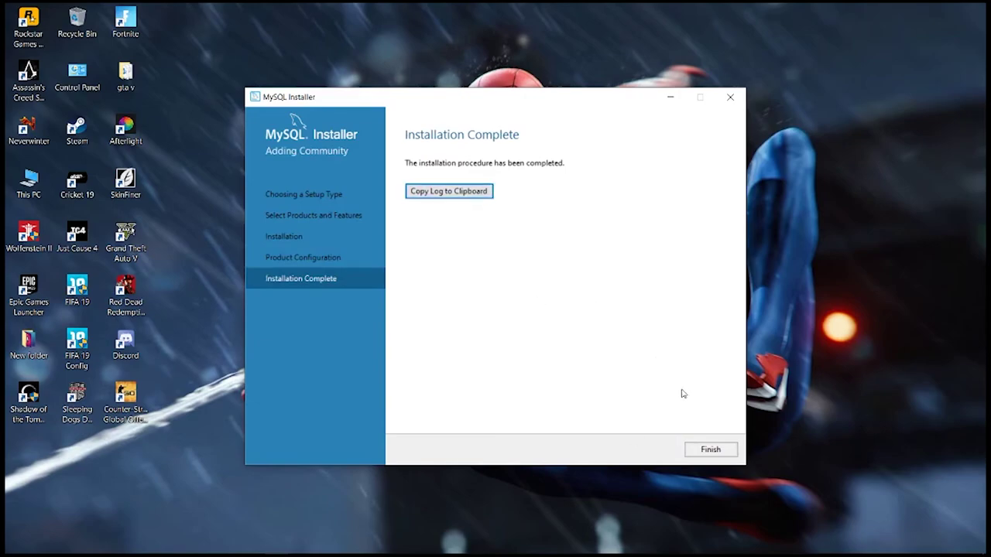
{"action": "left_click", "coordinate": [706, 450]}
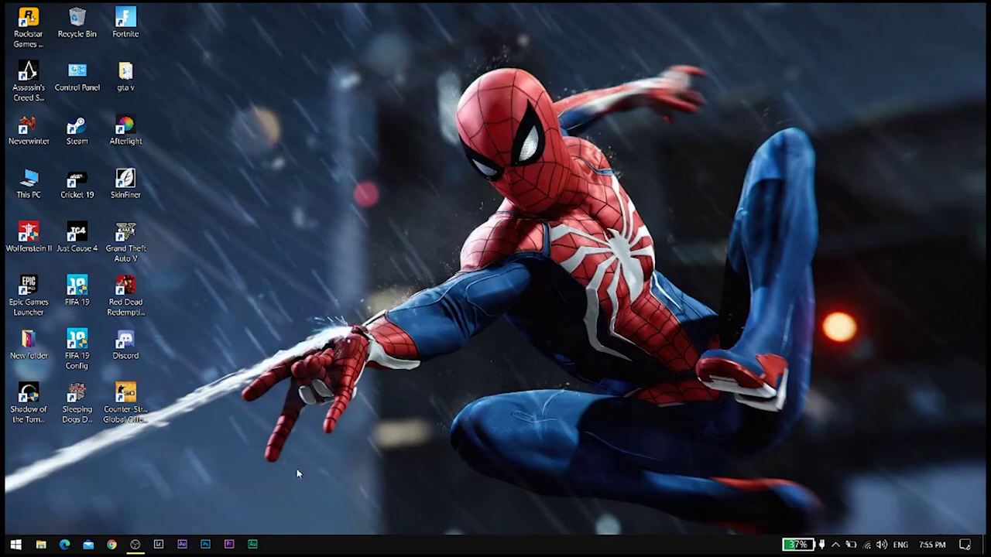
Step: Search 'mysql' in Start, open MySQL 8.0 Command Line Client, and enter the root password
{"action": "left_click", "coordinate": [15, 544]}
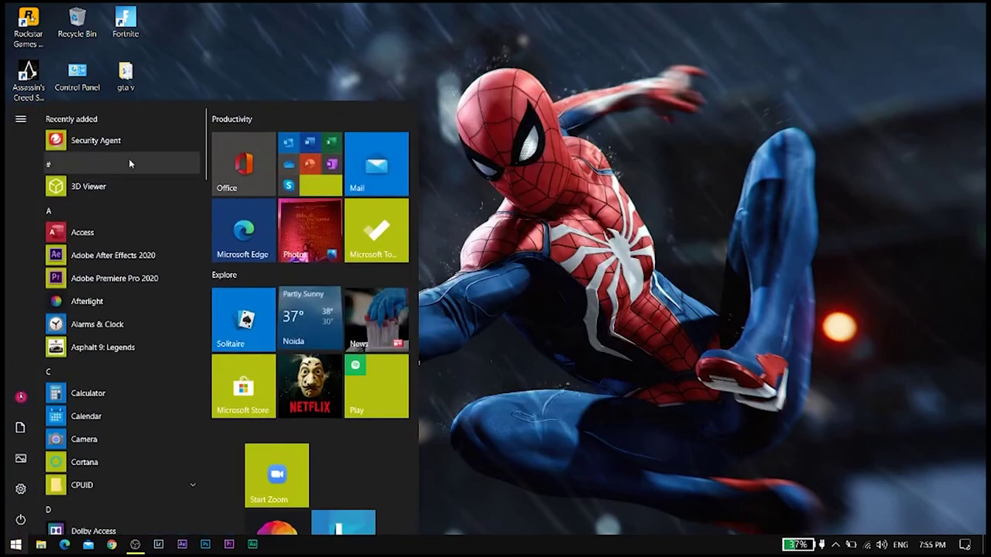
{"action": "type", "text": "my"}
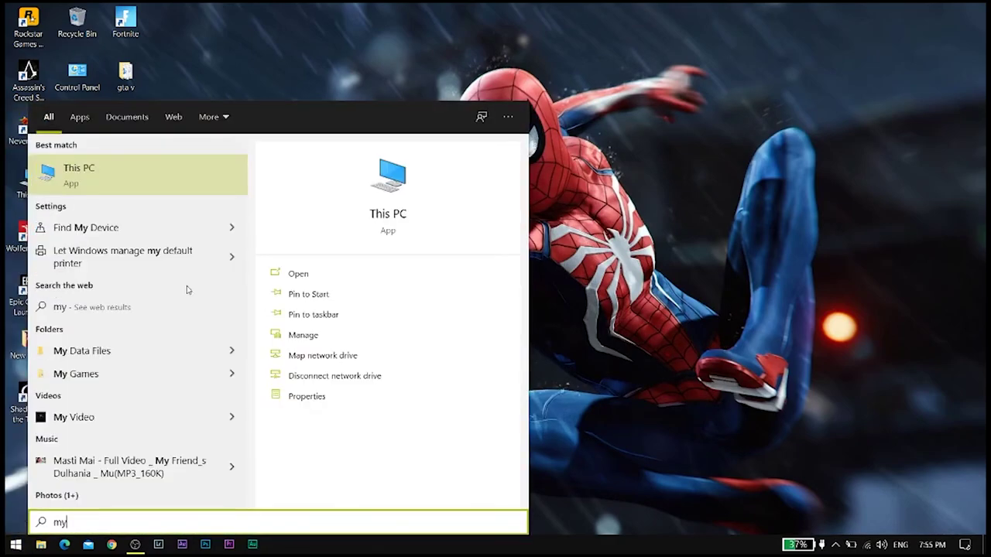
{"action": "type", "text": "sql"}
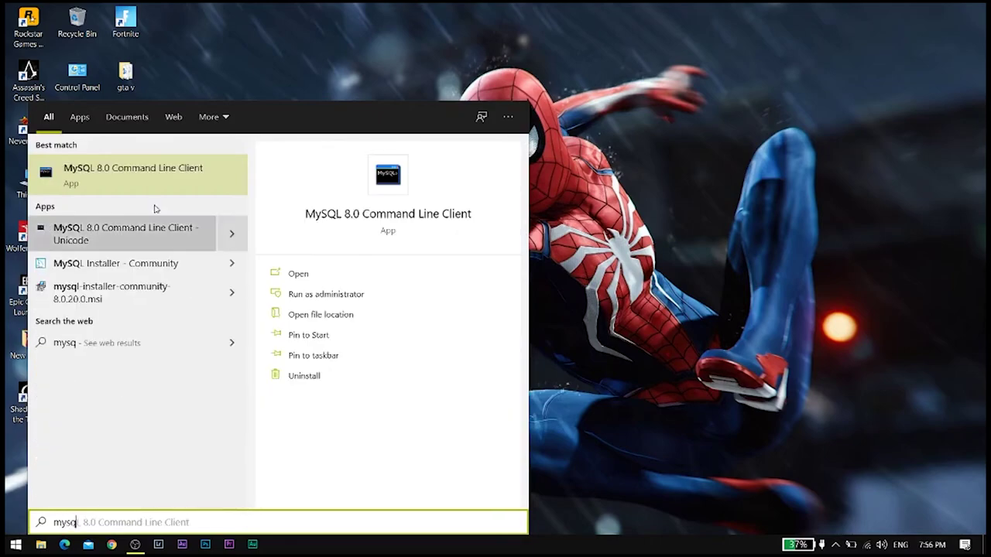
{"action": "left_click", "coordinate": [128, 185]}
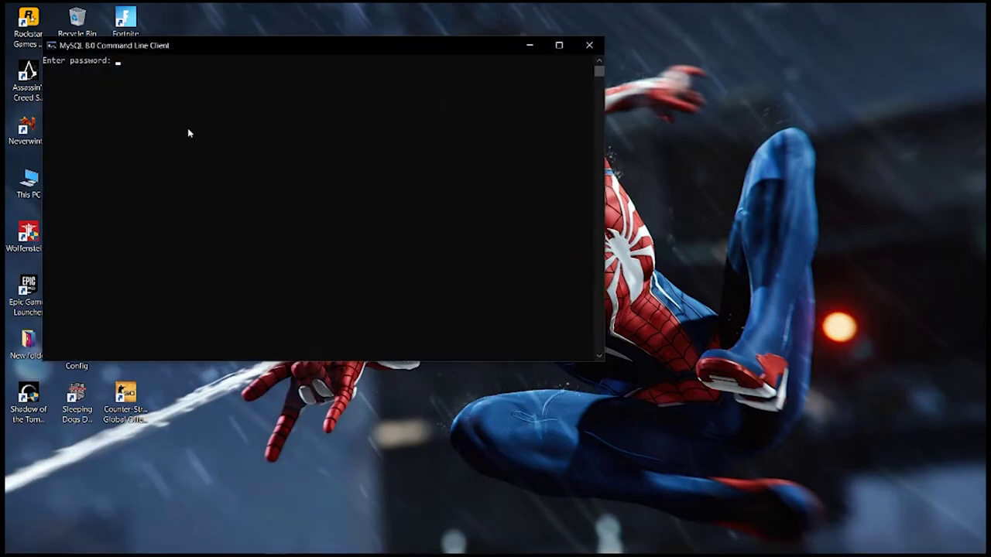
{"action": "type", "text": "*****"}
{"action": "key", "text": "Return"}
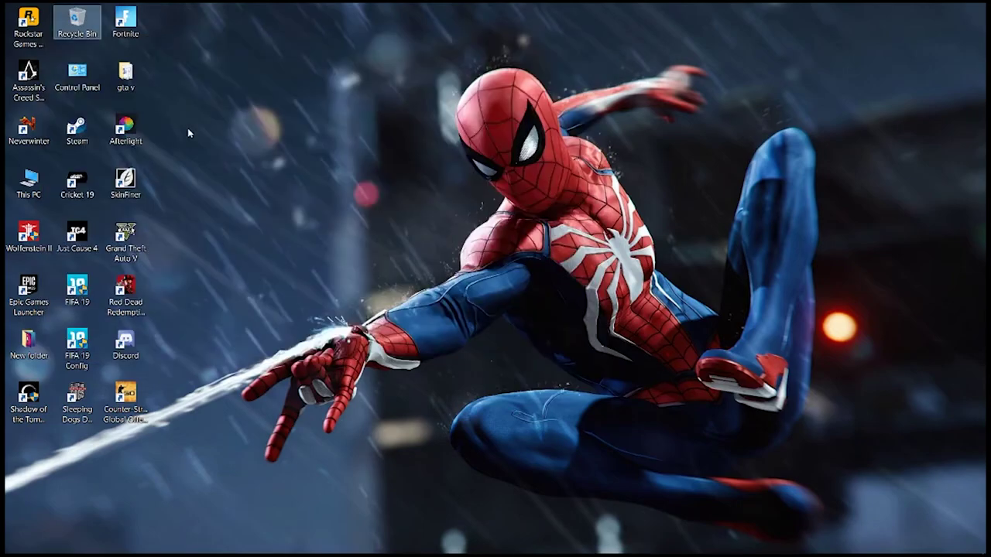
Step: Search 'comm' and reopen the MySQL 8.0 Command Line Client
{"action": "key", "text": "super"}
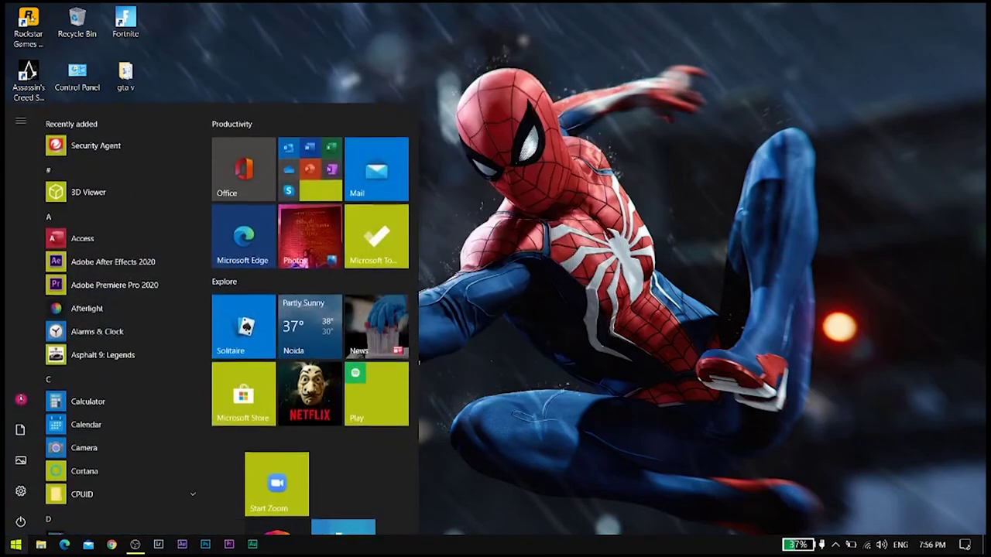
{"action": "type", "text": "comm"}
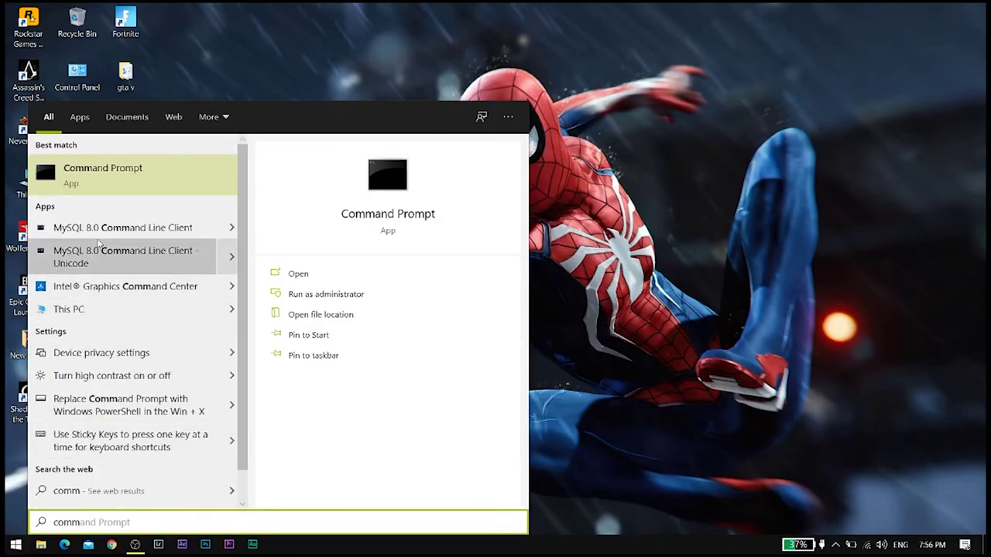
{"action": "left_click", "coordinate": [124, 228]}
Step: Log in with the root password and run CREATE DATABASE emp;
{"action": "type", "text": "*****"}
{"action": "key", "text": "Return"}
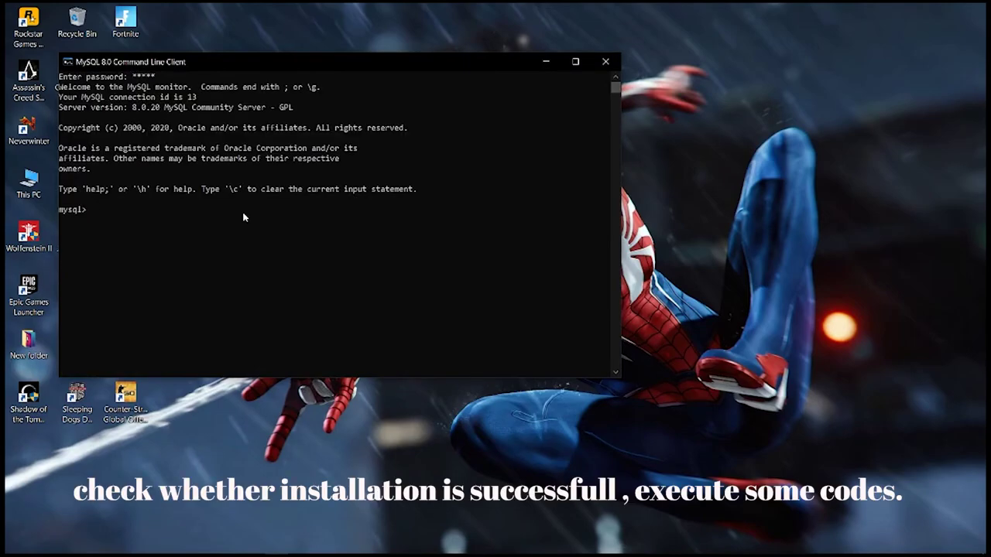
{"action": "type", "text": "create database emp;"}
{"action": "key", "text": "Return"}
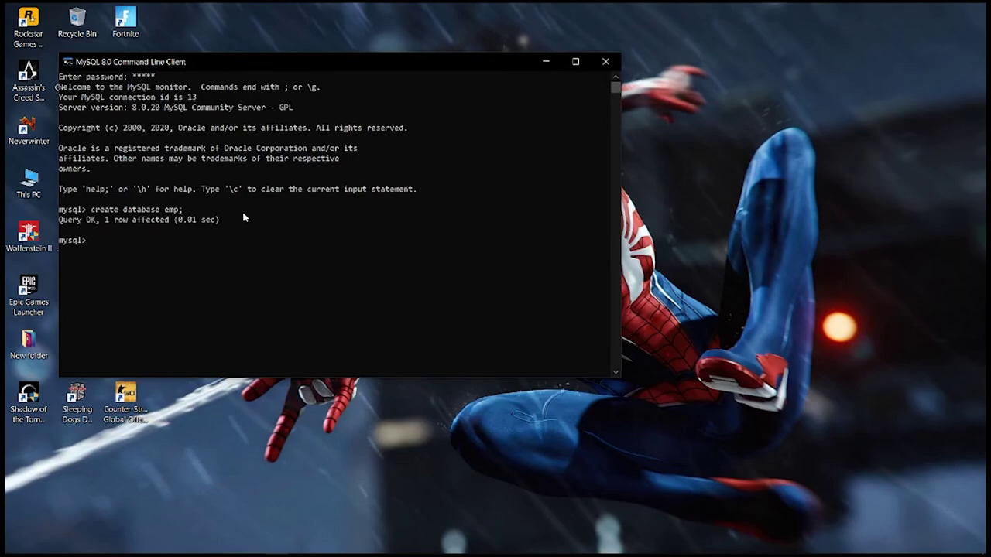
Step: Run SHOW DATABASES; to confirm emp is listed, then close the client
{"action": "type", "text": "showq"}
{"action": "key", "text": "BackSpace"}
{"action": "type", "text": "databases;"}
{"action": "key", "text": "Return"}
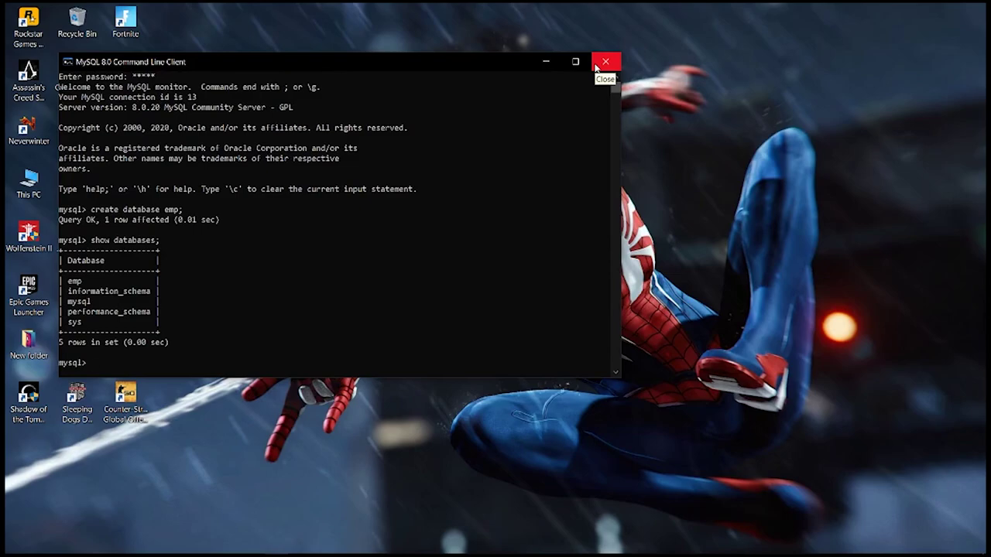
{"action": "left_click", "coordinate": [604, 65]}
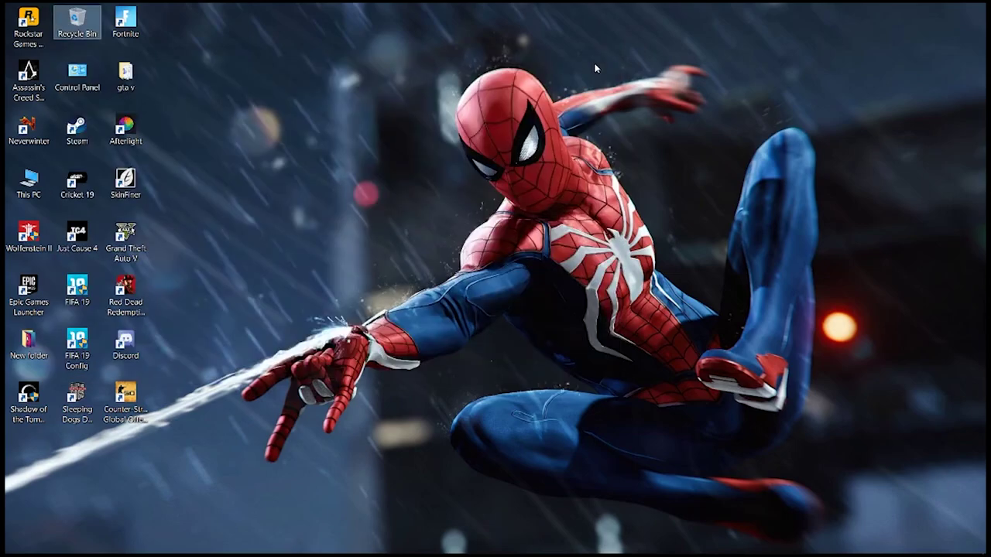